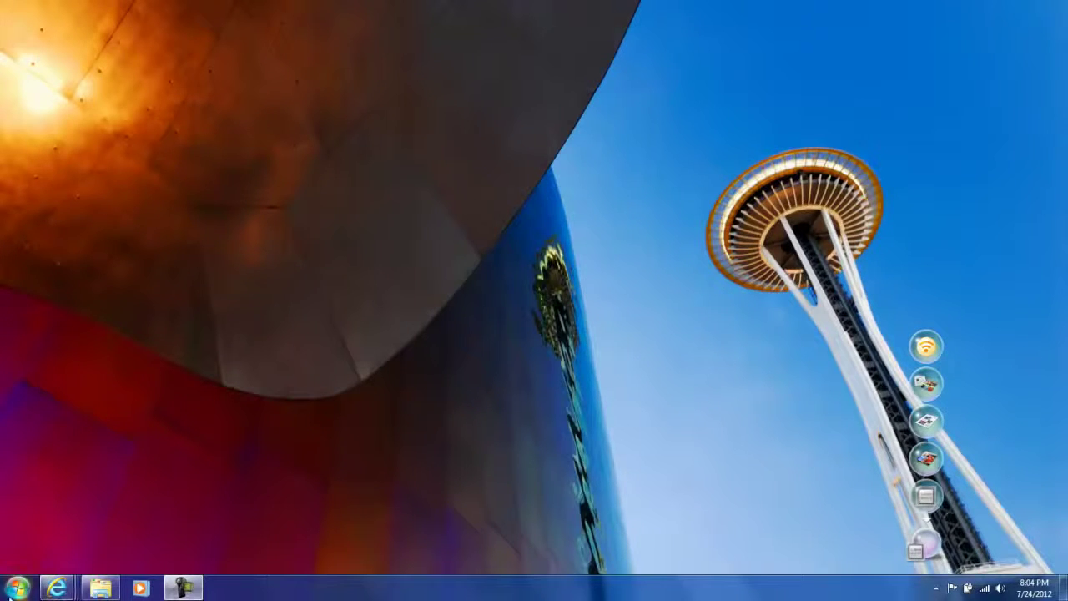
- Launch Chrome and go to google.com
left_click(17, 588)
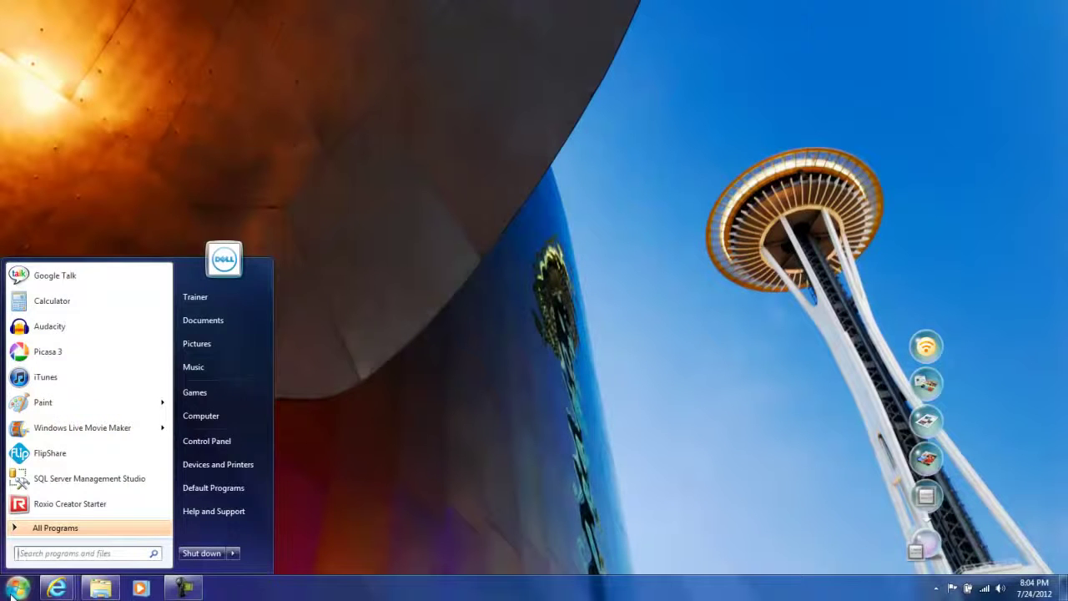
type("chrome")
key("Return")
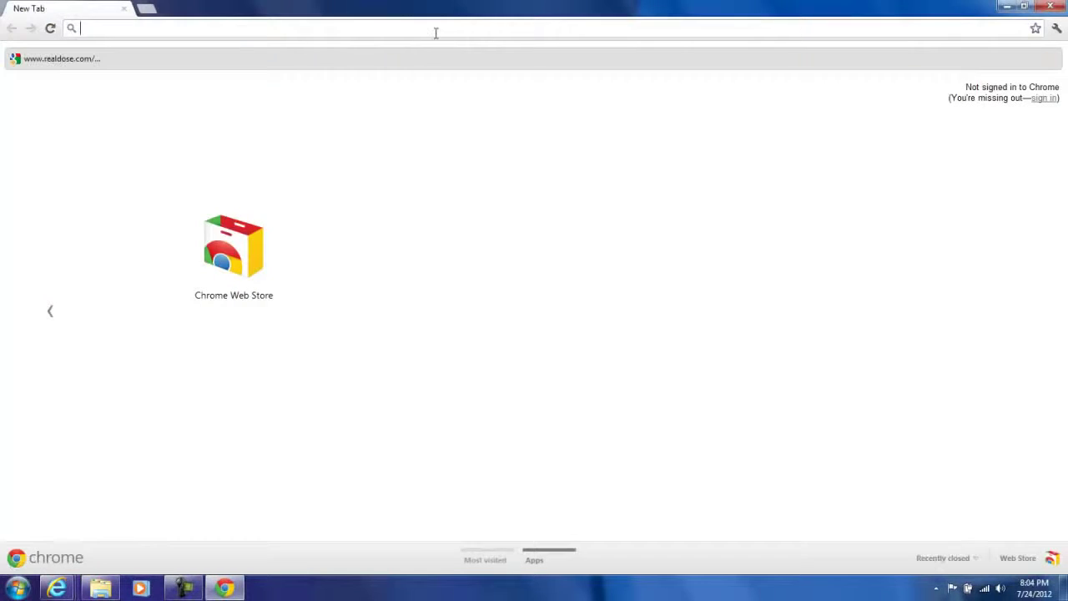
type("google.com")
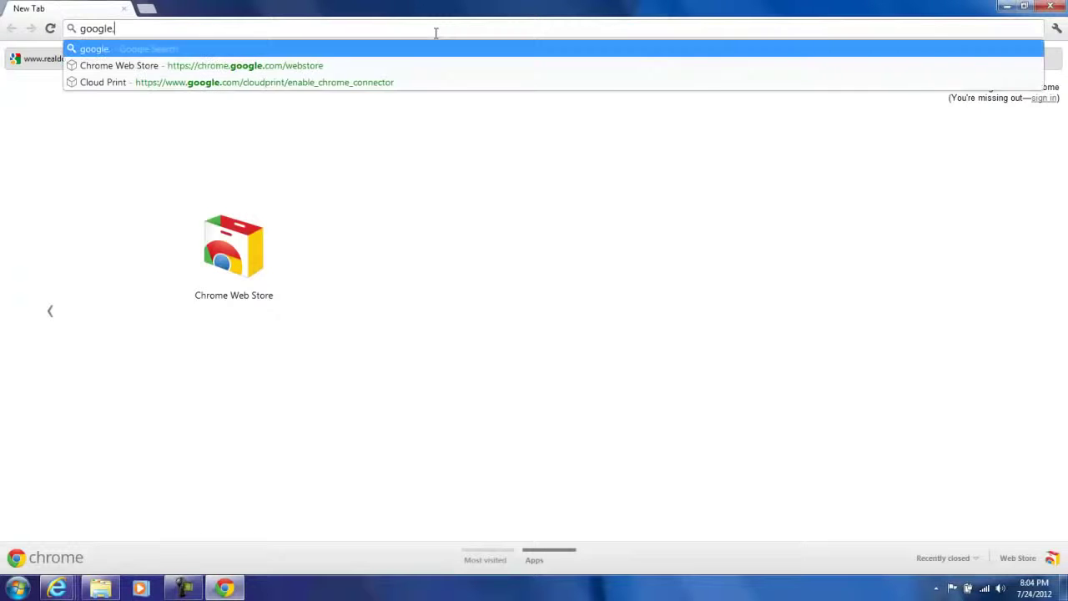
key("Return")
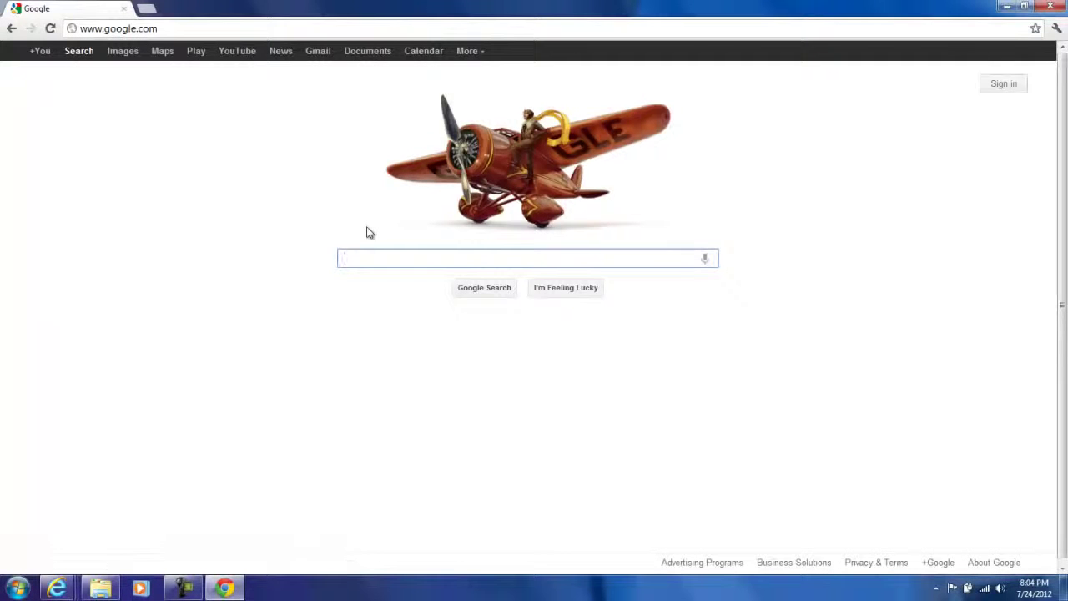
- Search Google for "sql express" and open the Microsoft Download SQL Server result
type("sql express")
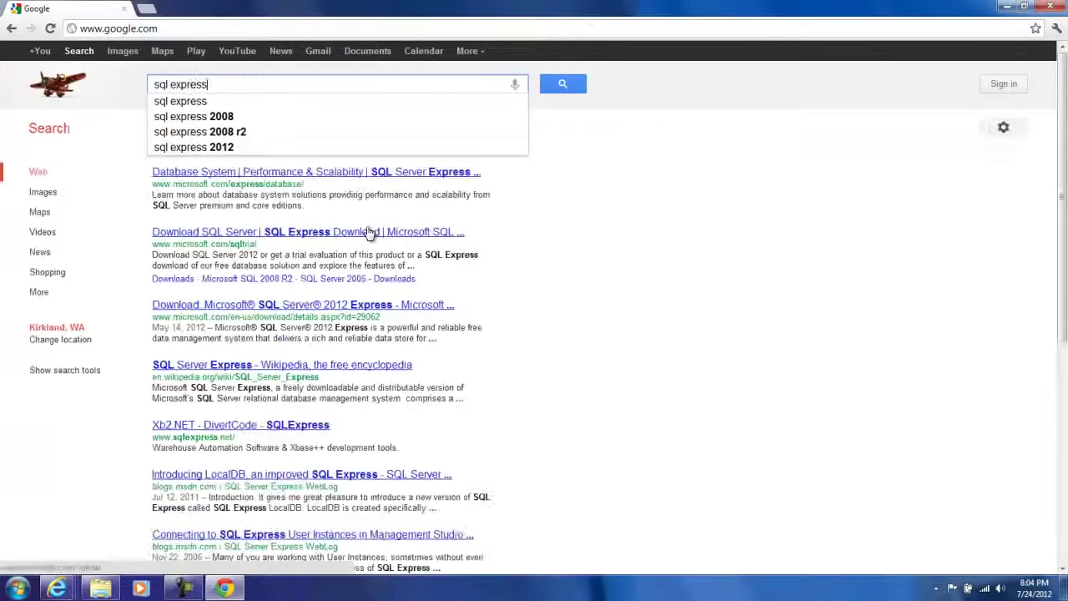
key("Return")
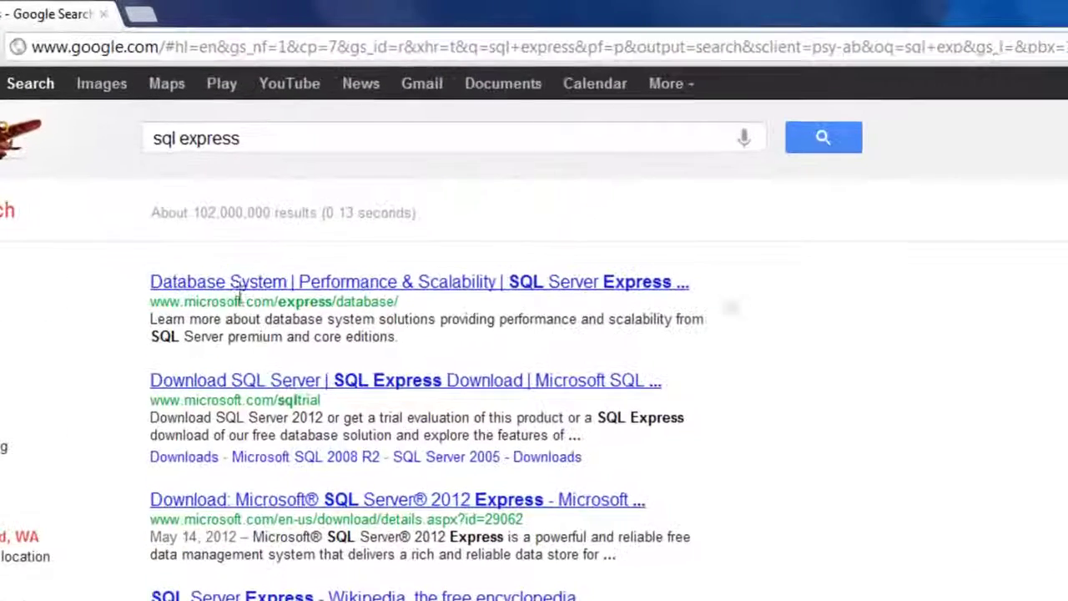
left_click(288, 386)
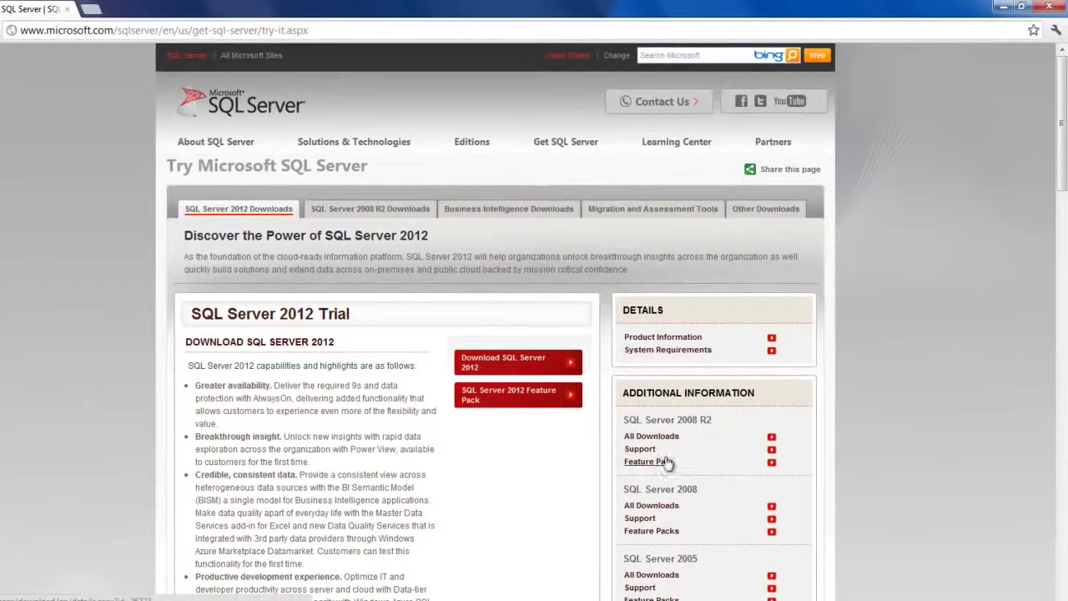
- Go through SQL Server 2008 R2 support to its downloads and open the RTM Express with Advanced Services download page
left_click(656, 448)
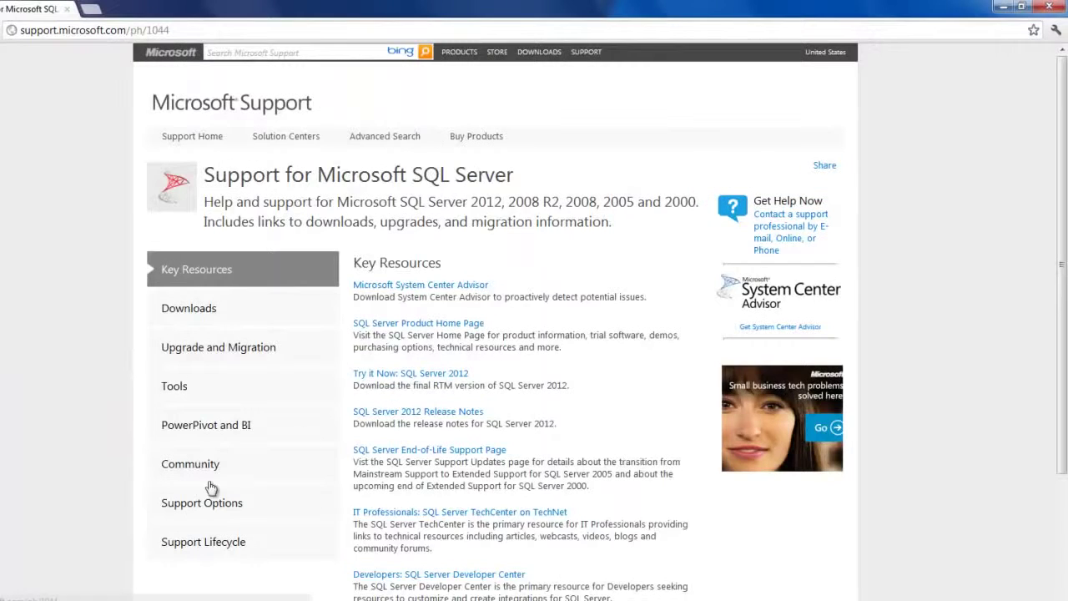
mouse_move(1064, 122)
left_mouse_down()
mouse_move(1064, 219)
mouse_move(1065, 132)
left_mouse_up()
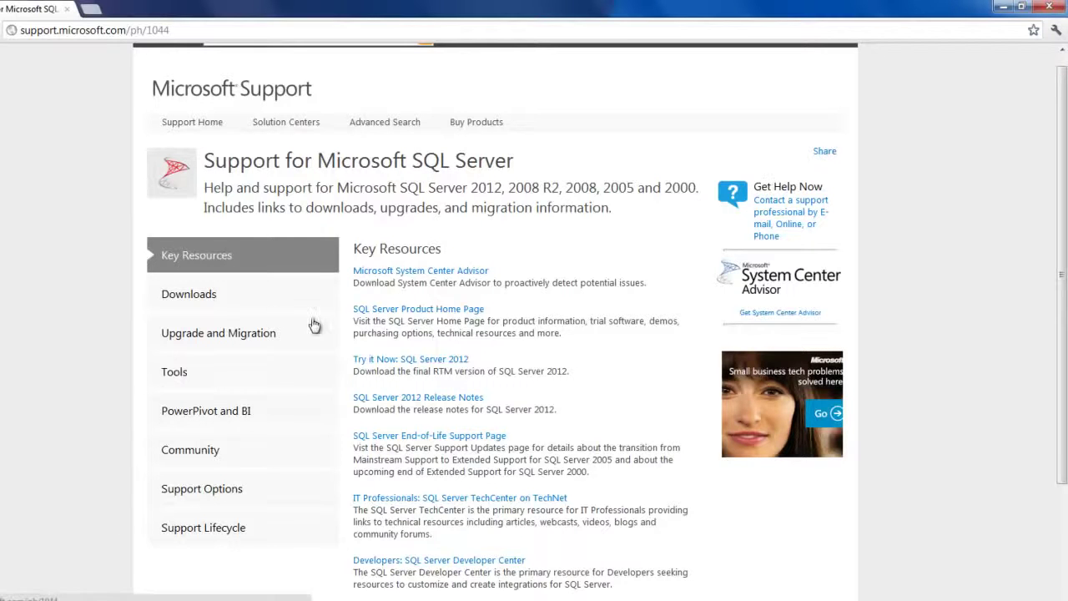
left_click(217, 298)
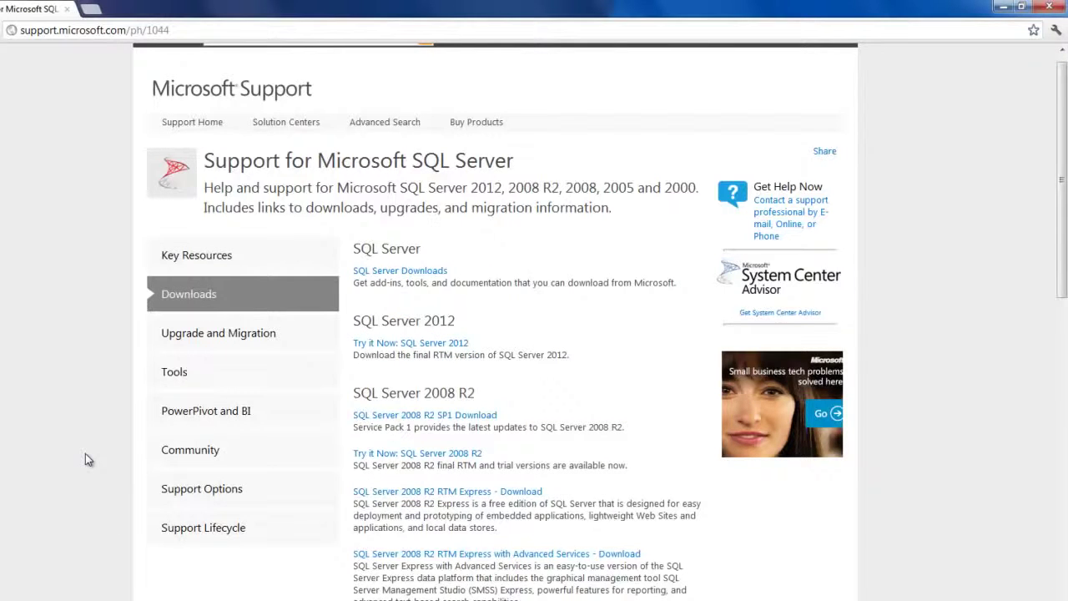
scroll(85, 460, "down", 2)
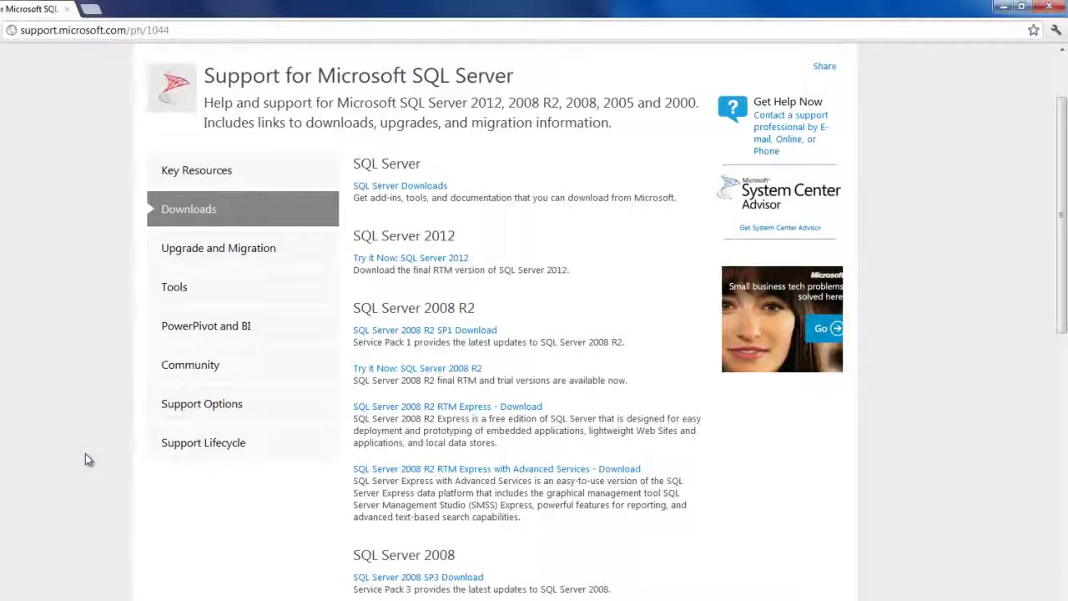
scroll(85, 460, "down", 1)
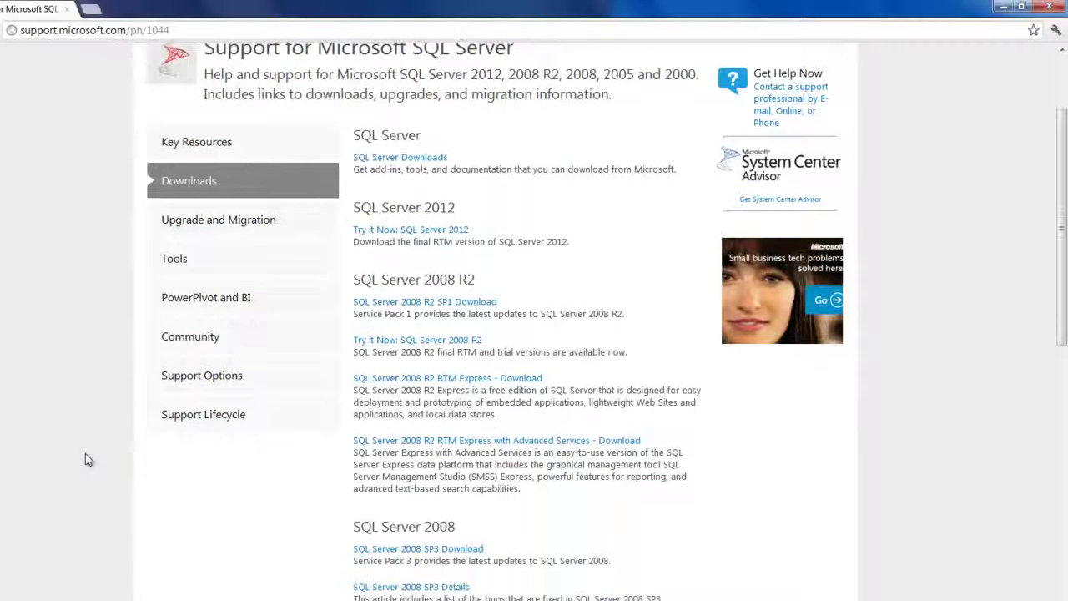
left_click(426, 447)
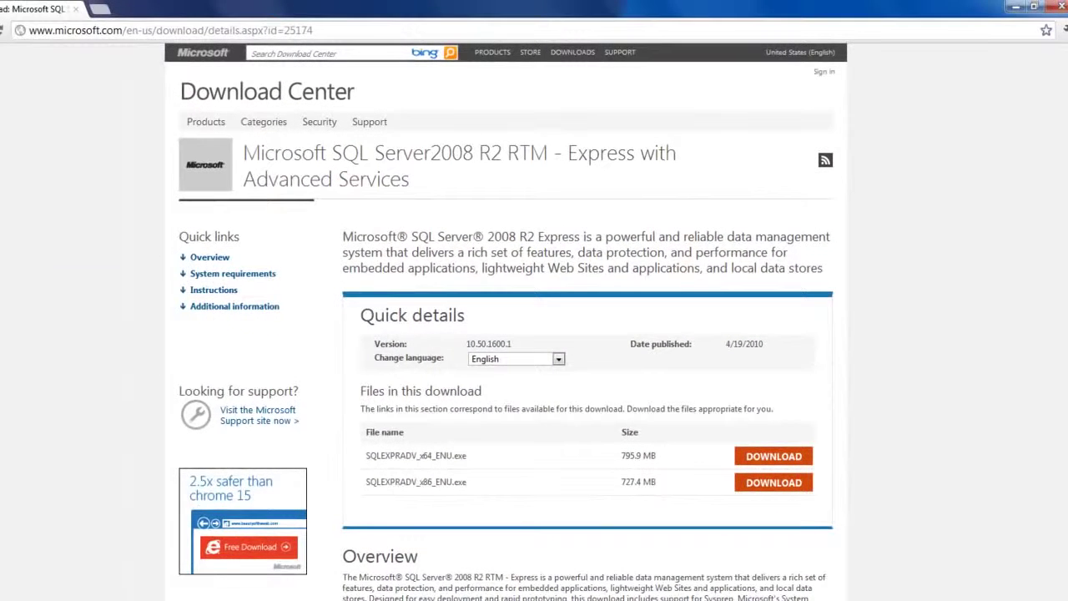
- Switch to Windows Explorer, open the Downloads folder on drive C: and run SQLEXPRADV_x64_ENU.exe
key("super")
left_click(183, 443)
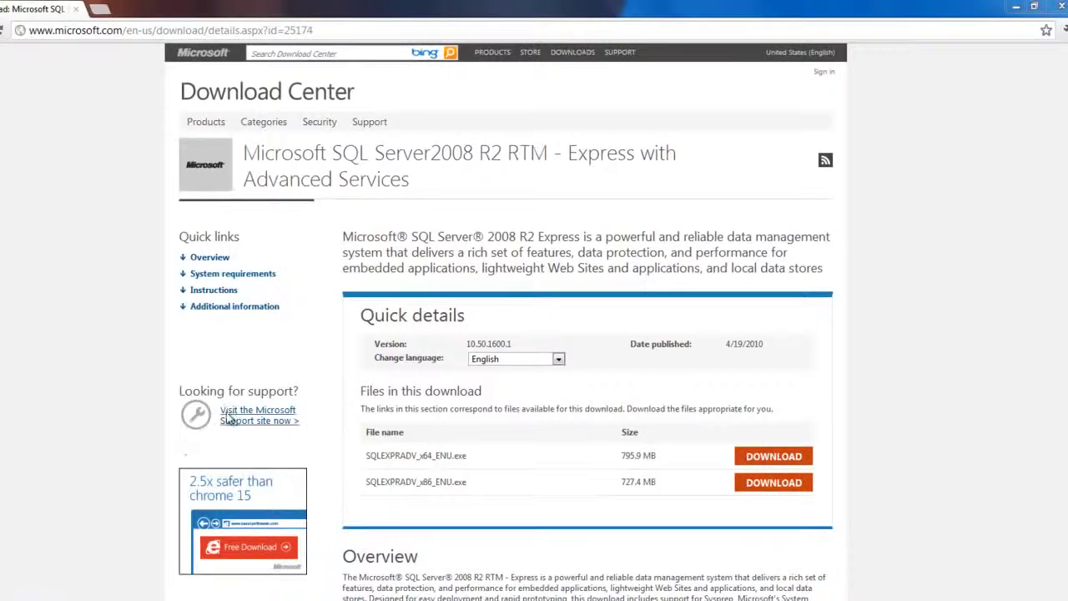
double_click(159, 116)
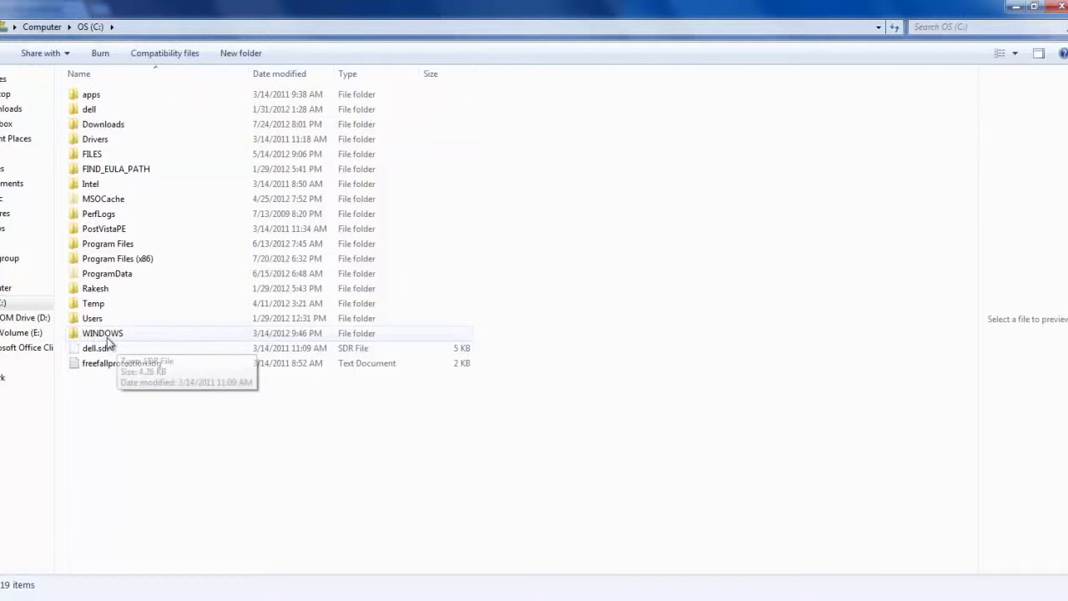
double_click(109, 126)
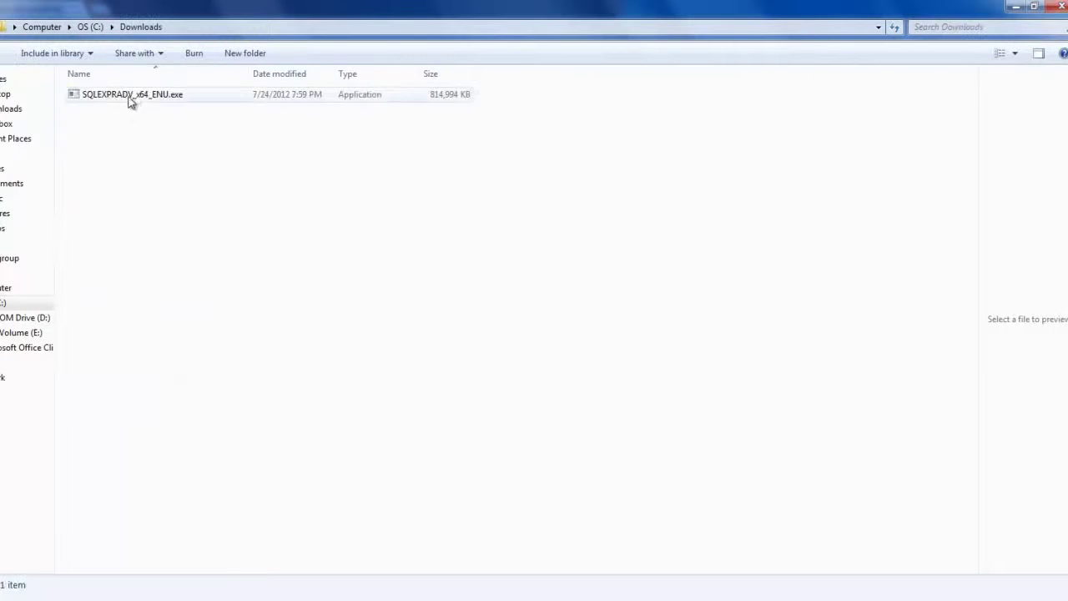
right_click(134, 96)
left_click(187, 121)
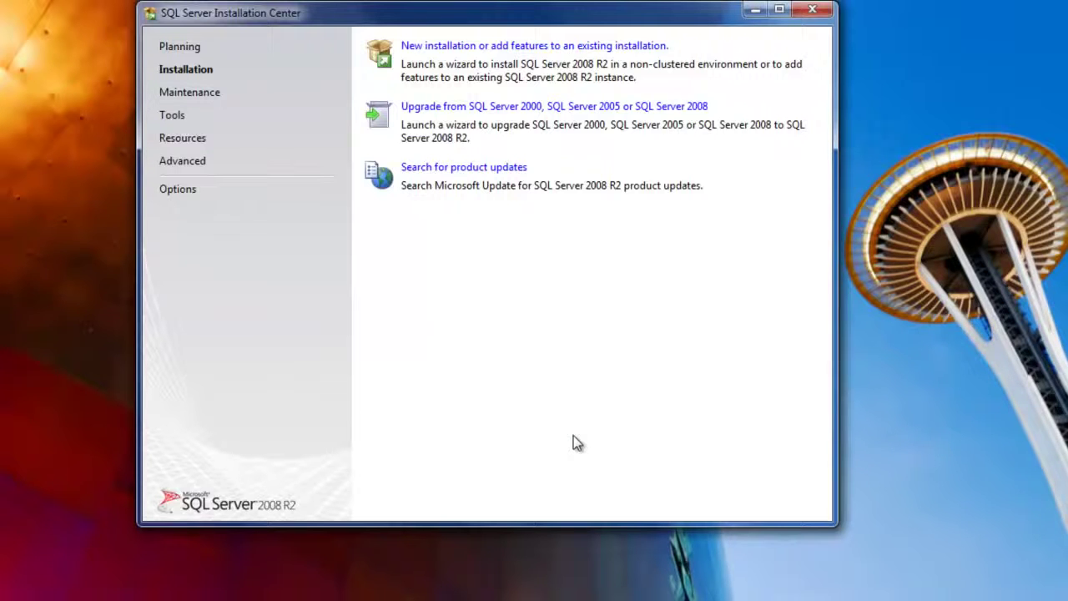
- Launch the new SQL Server 2008 R2 installation wizard and proceed with "New installation or add shared features"
left_click(558, 48)
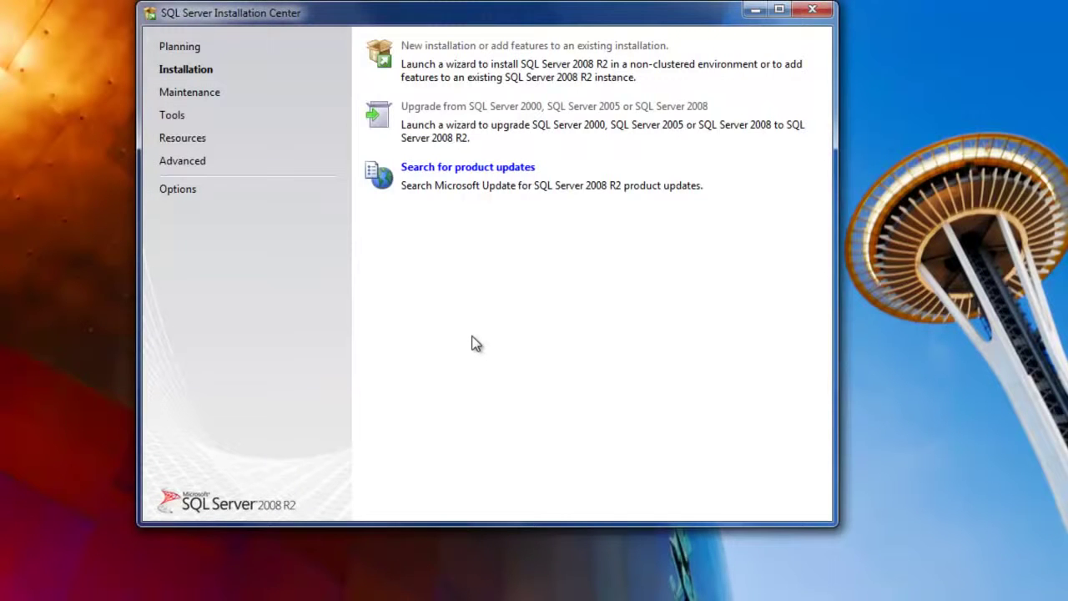
left_click(367, 596)
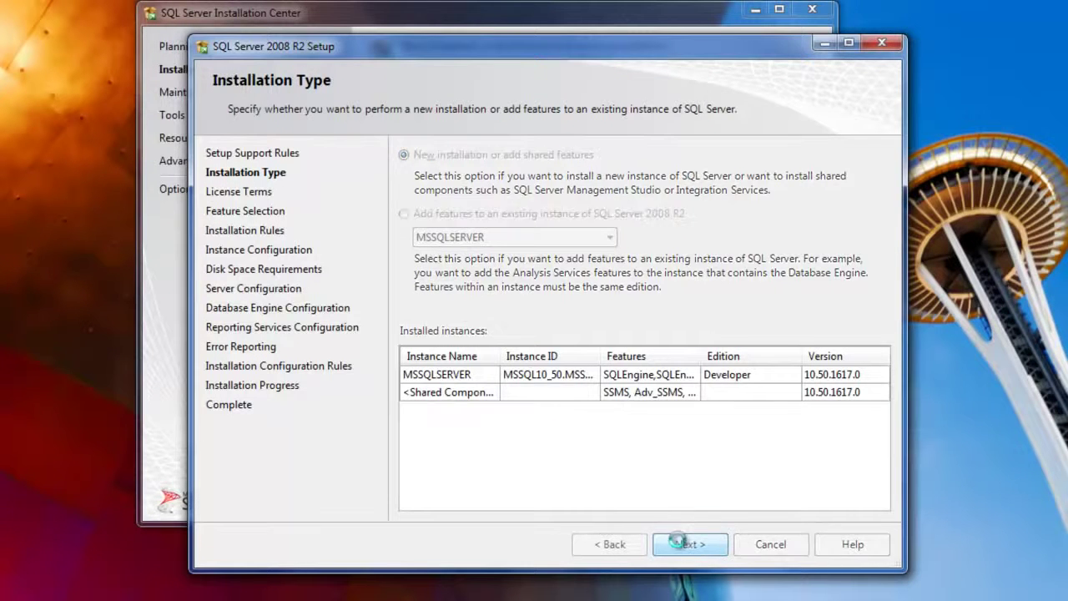
left_click(680, 544)
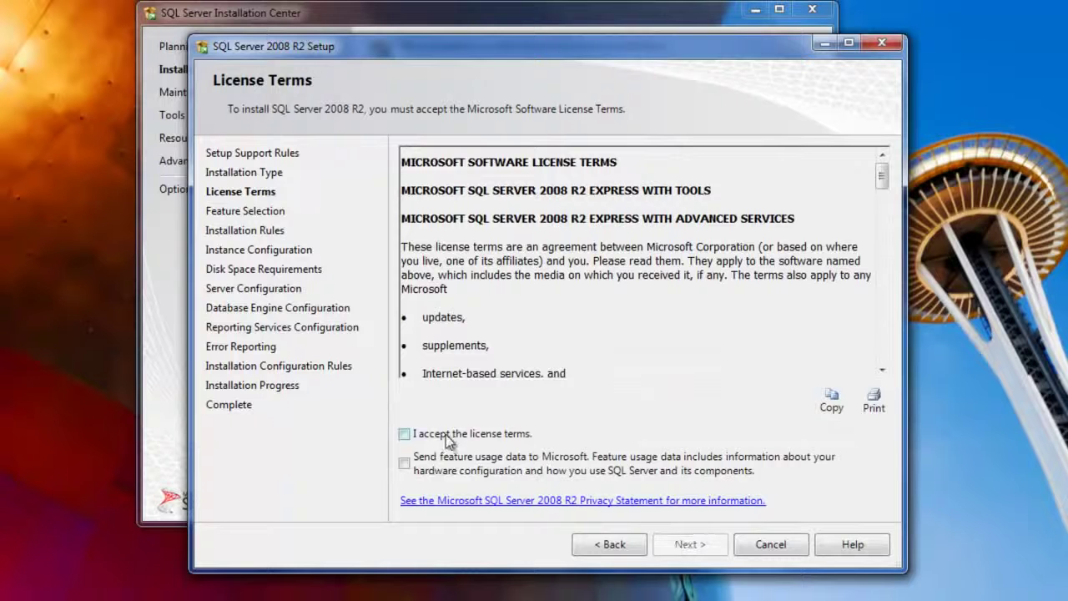
- Review the license text to its end, accept the license terms and continue to feature selection
left_click_drag(882, 177, 885, 351)
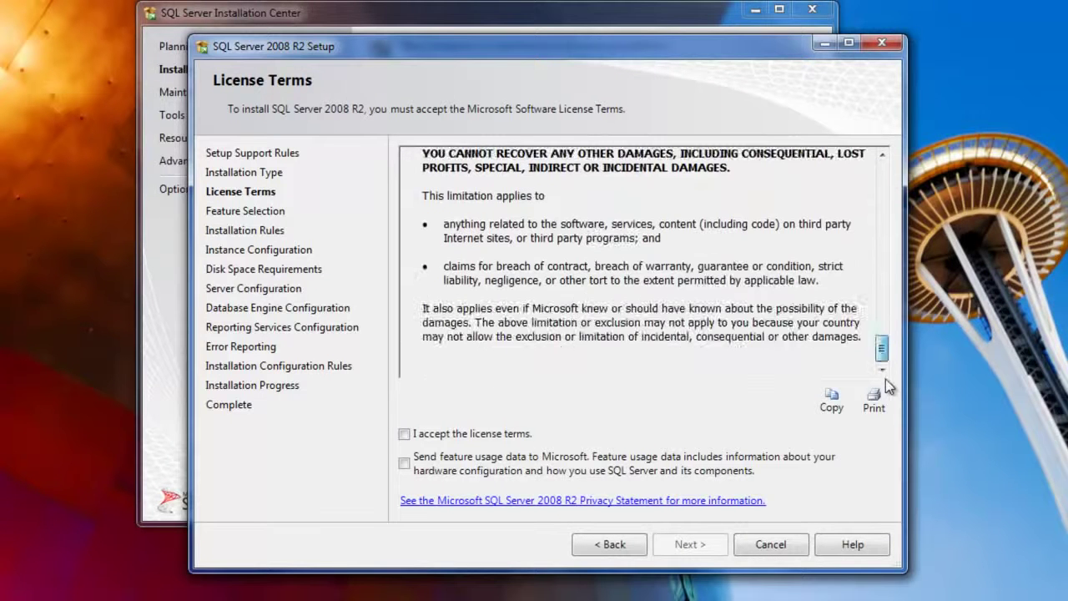
left_click(404, 434)
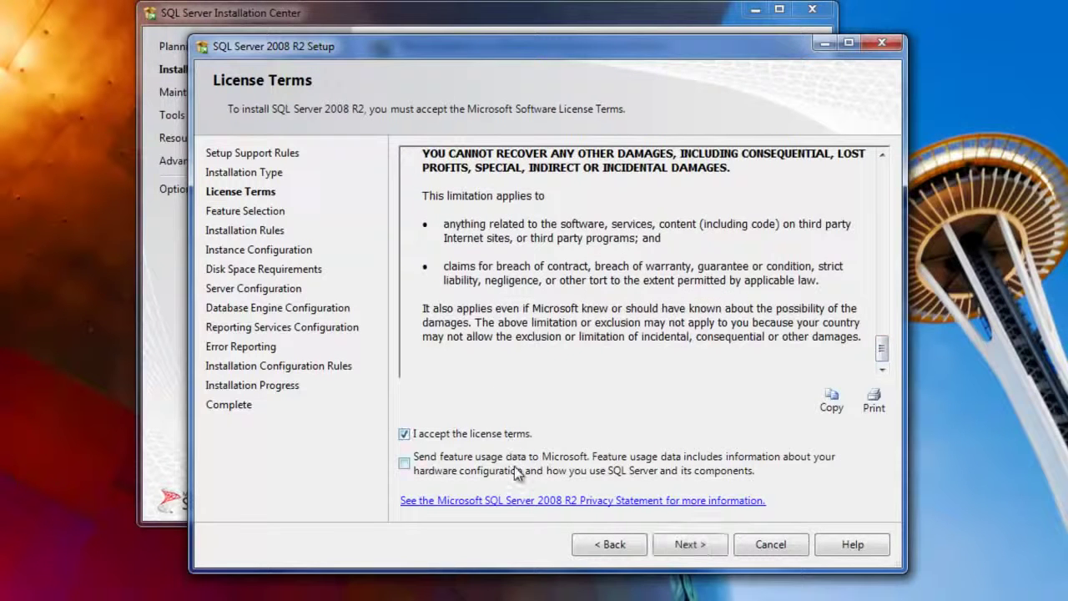
left_click(693, 544)
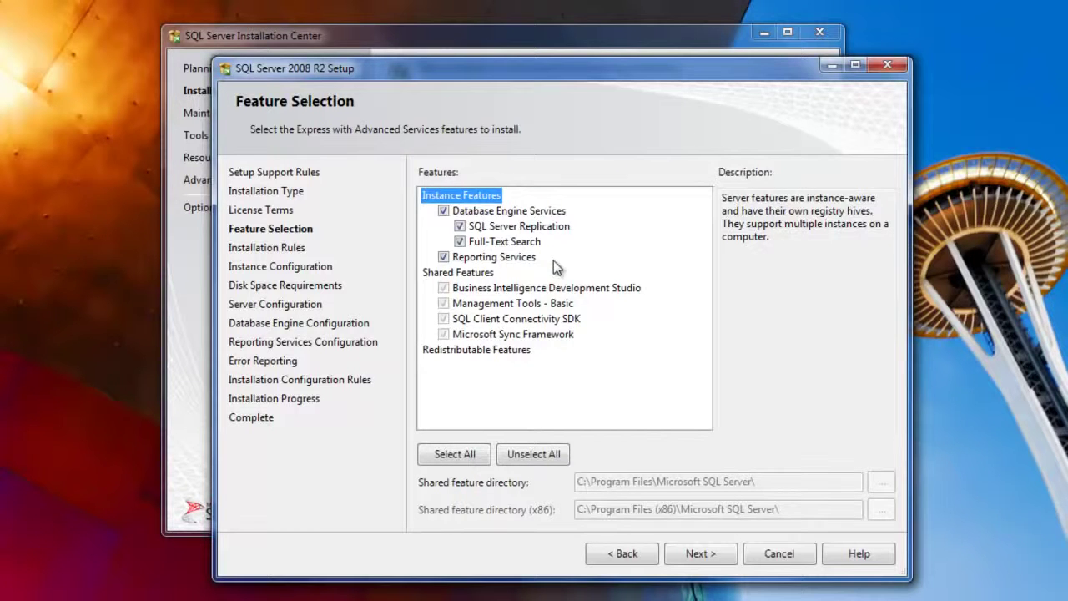
- Keep all Express features selected and name the instance SSRSExpress
left_click(700, 552)
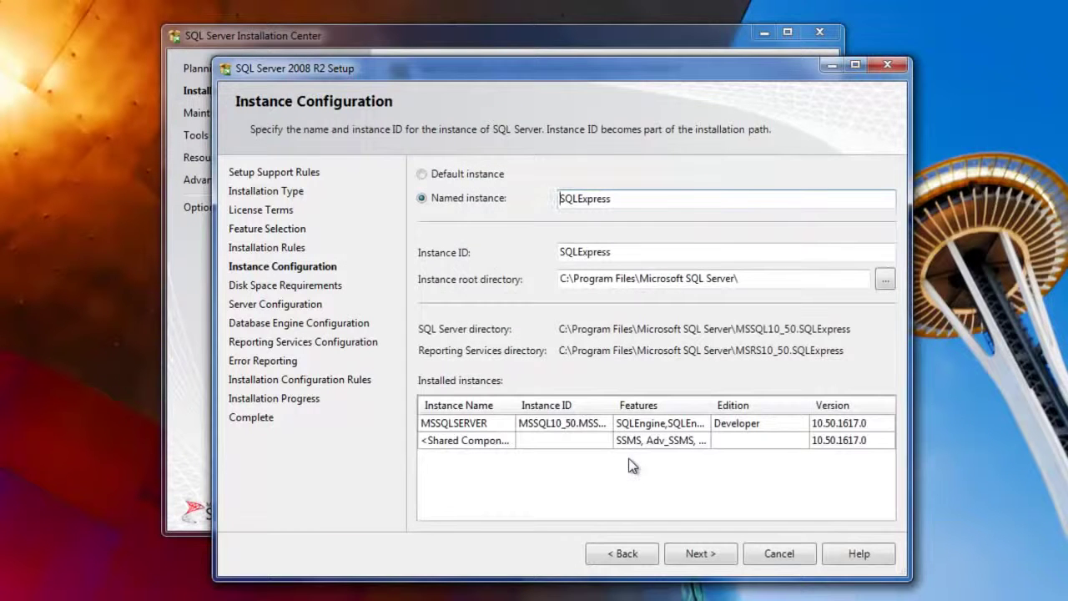
left_click_drag(578, 201, 529, 200)
type("SSRS")
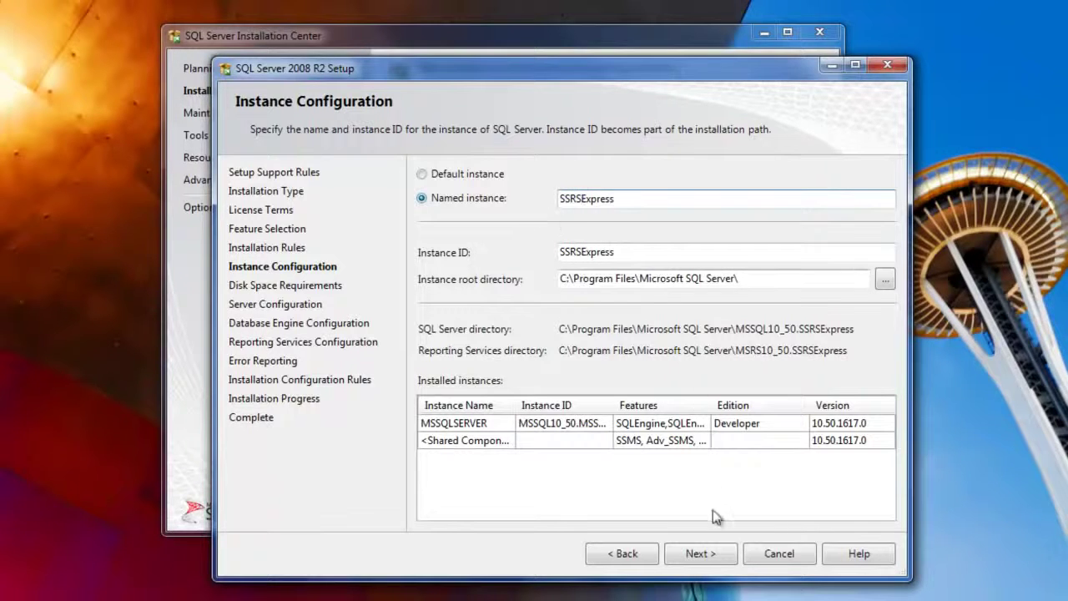
left_click(699, 556)
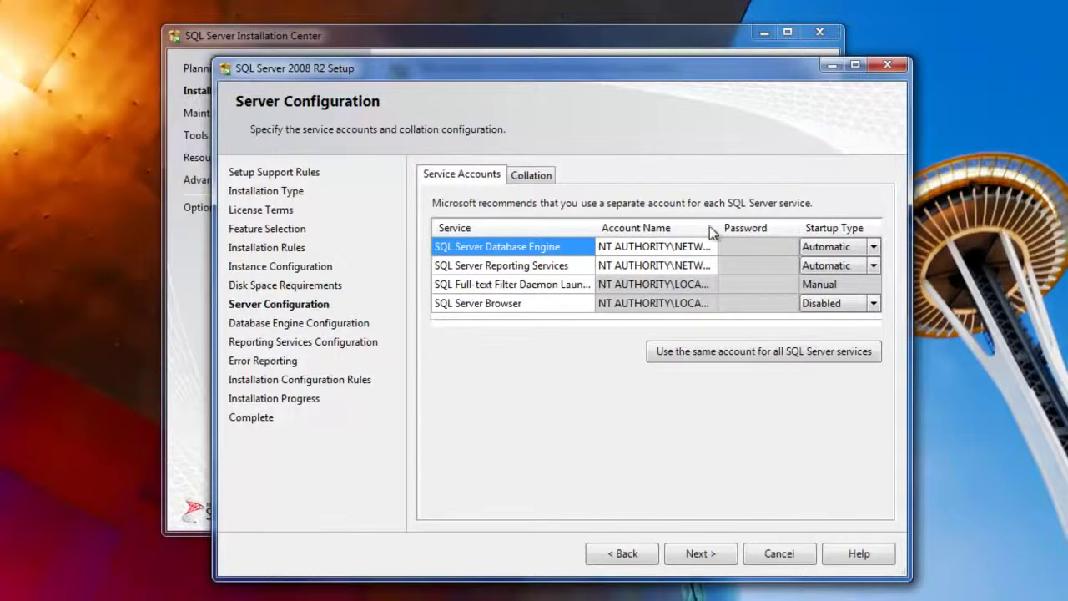
- Keep the default service accounts, and enable Mixed Mode authentication with a password for the SQL Server system administrator (sa) account
left_click_drag(719, 226, 766, 227)
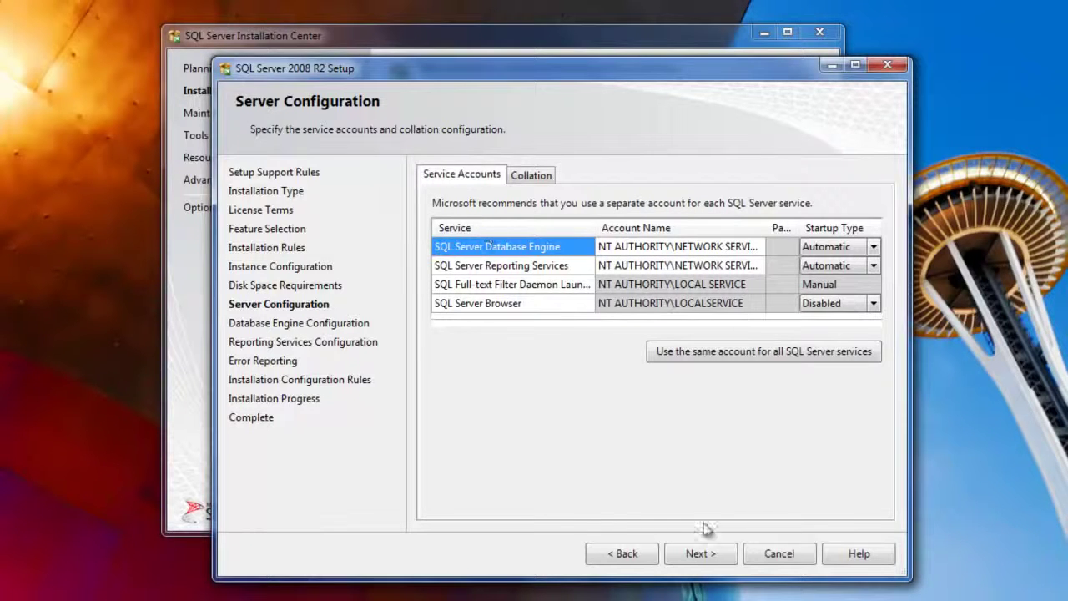
left_click(697, 553)
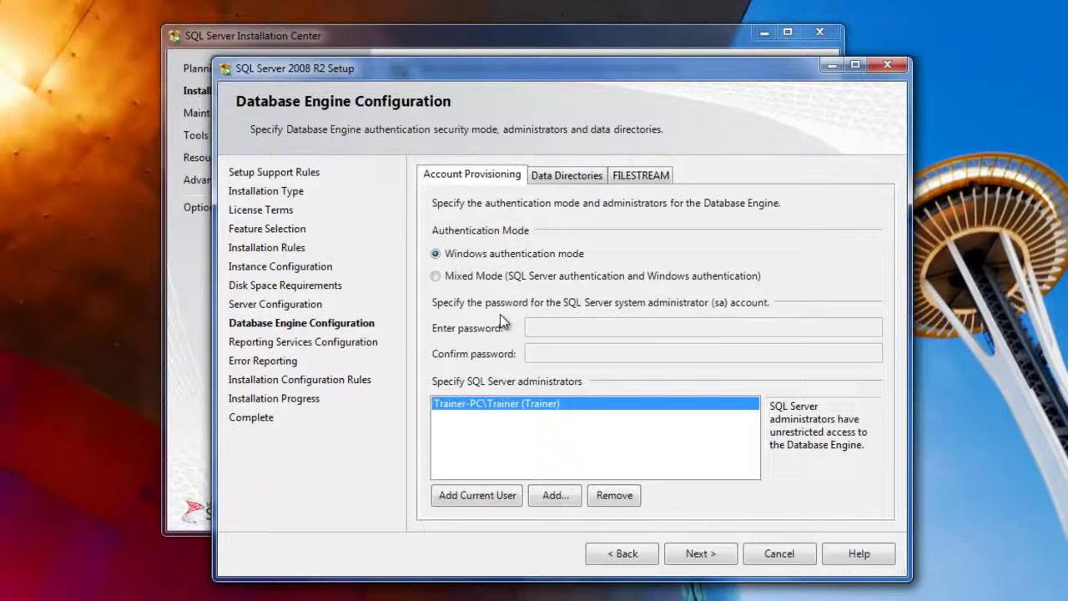
left_click(491, 282)
left_click(580, 324)
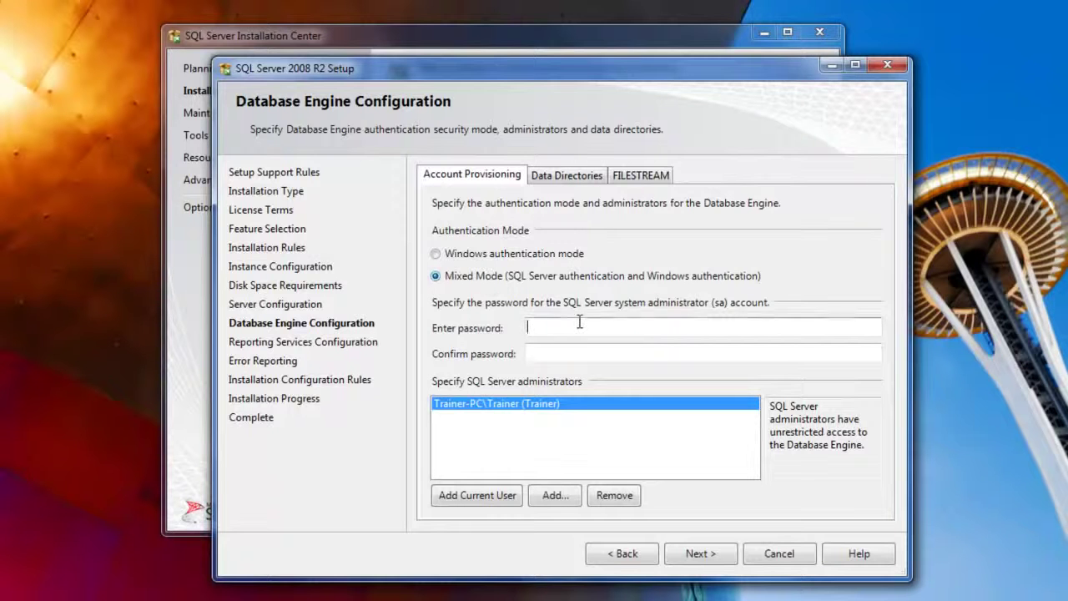
type("••••••••")
key("Tab")
type("••••••••")
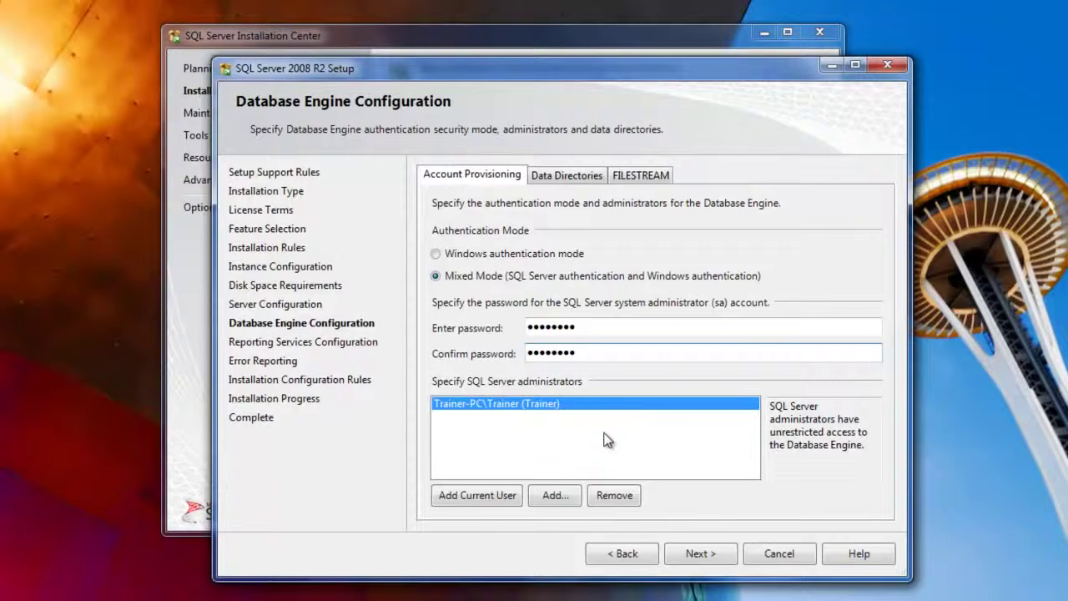
left_click(708, 560)
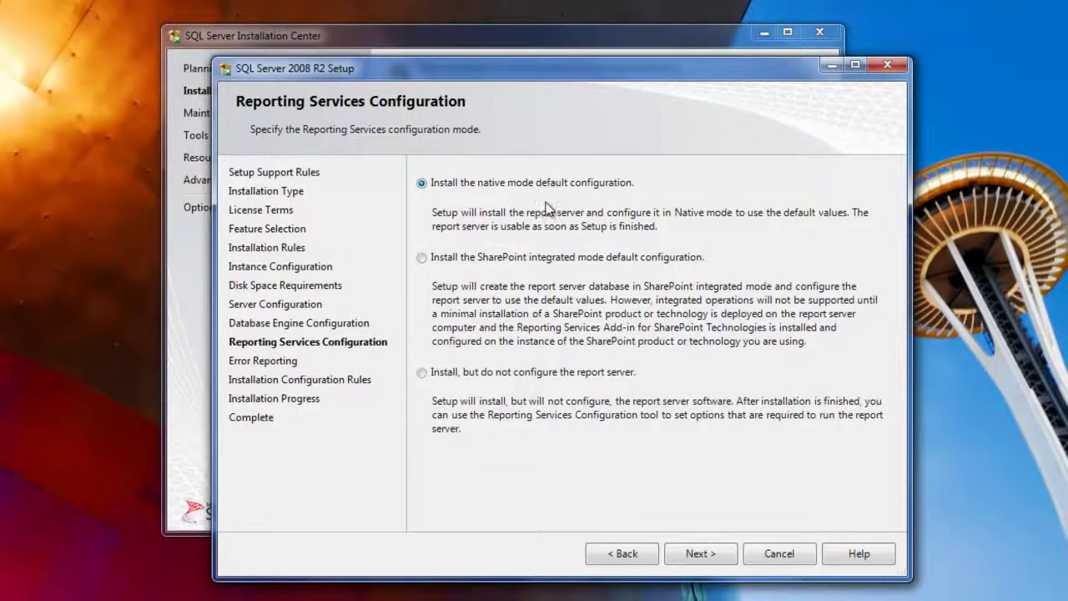
- Install with the native mode default Reporting Services configuration and no error reports, closing the setup wizard when done
left_click(699, 553)
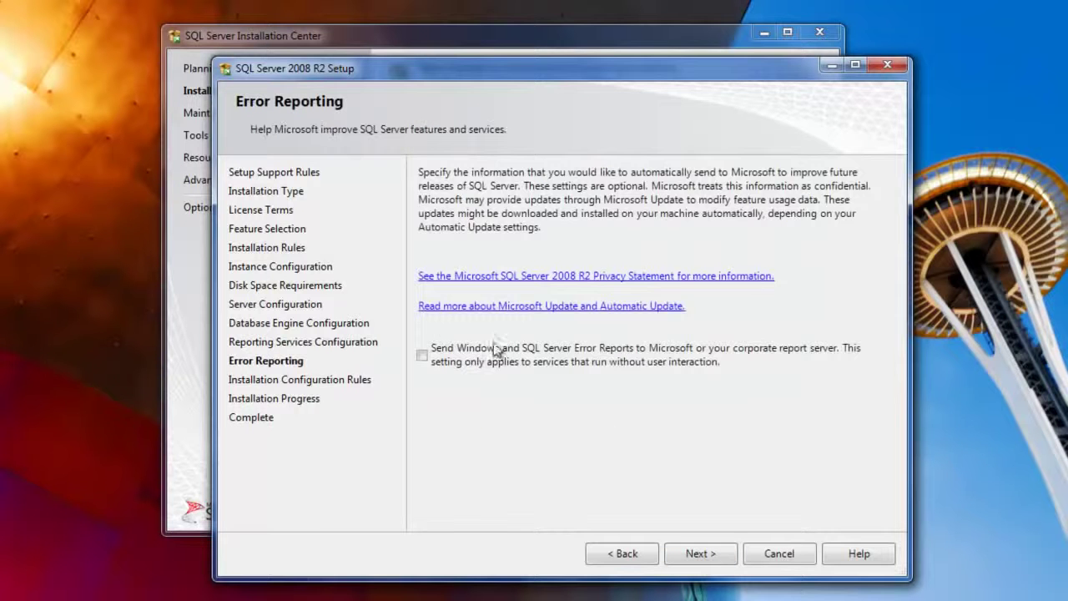
left_click(698, 555)
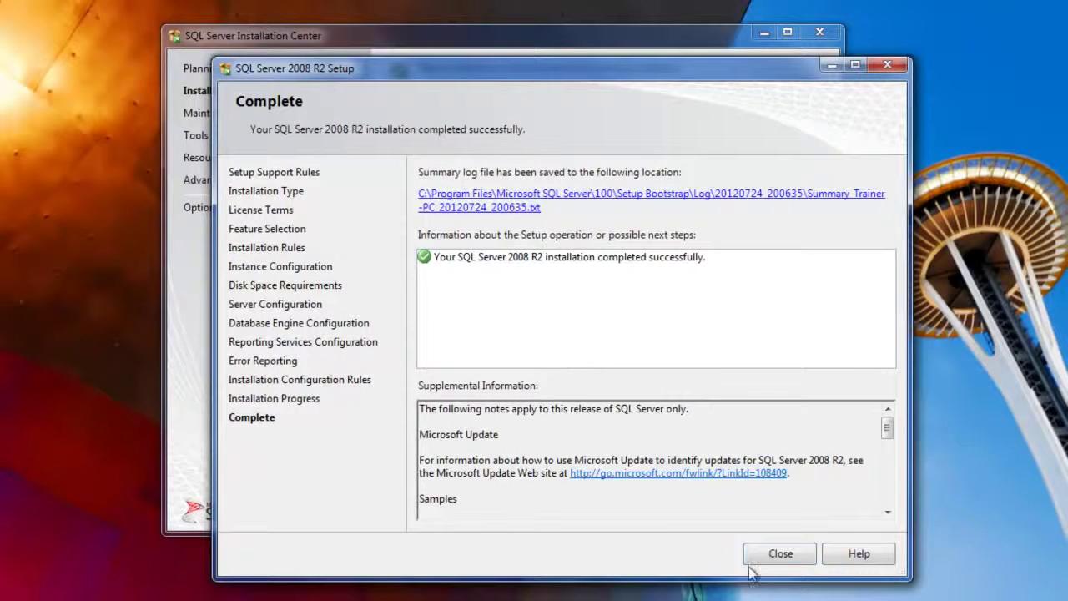
left_click(778, 553)
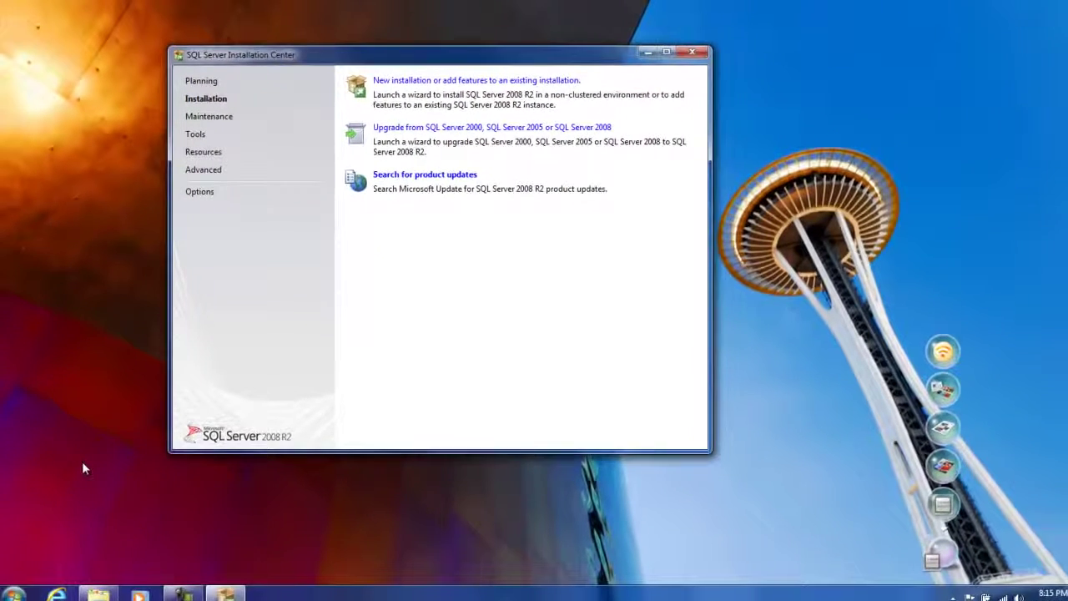
- Open the Windows Services console by running services.msc
key("super+r")
type("s")
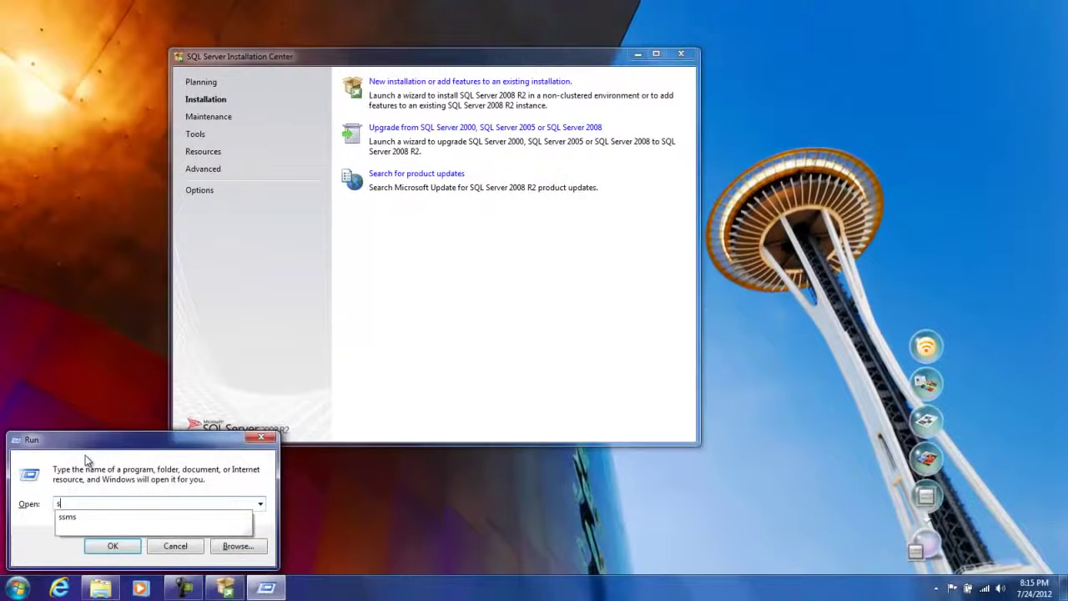
type("ervices.msc")
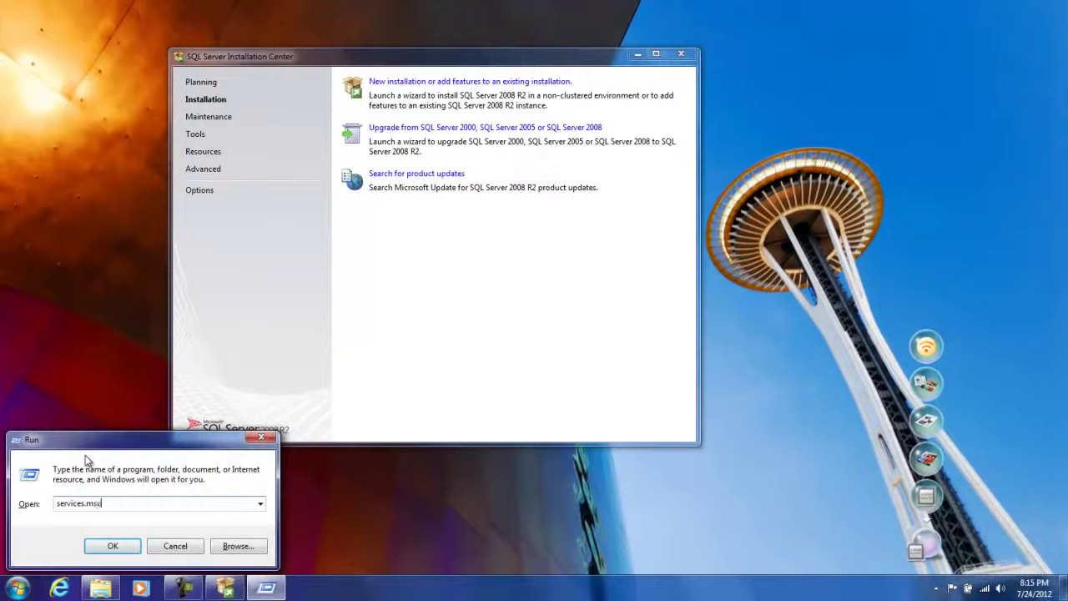
key("Return")
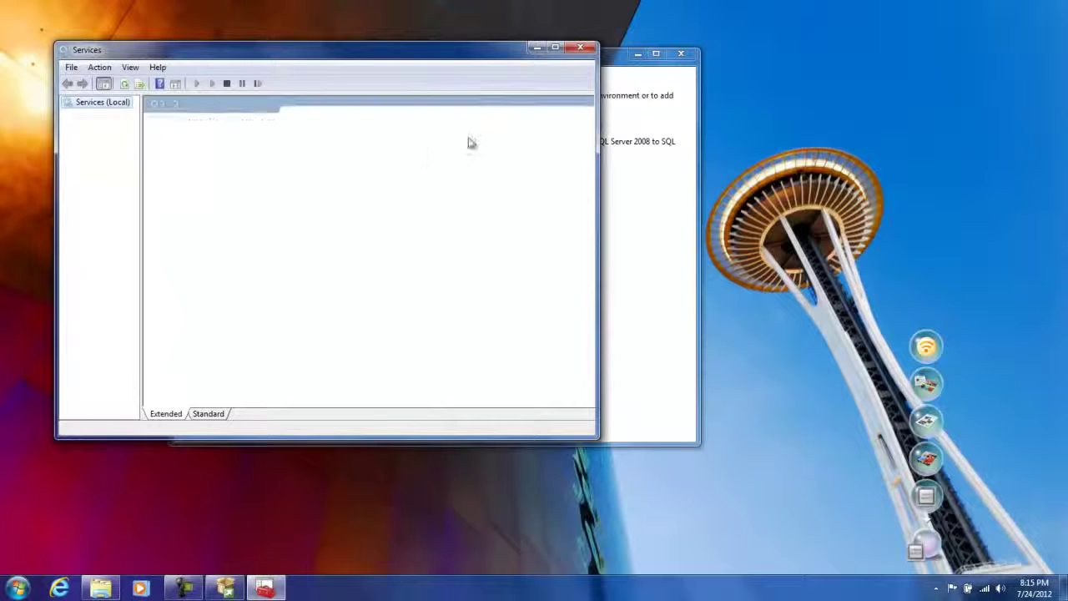
- Locate the SQL Server Reporting Services (SSRSEXPRESS) service, check its status and startup type, and close the Services console
left_click(317, 245)
type("sql")
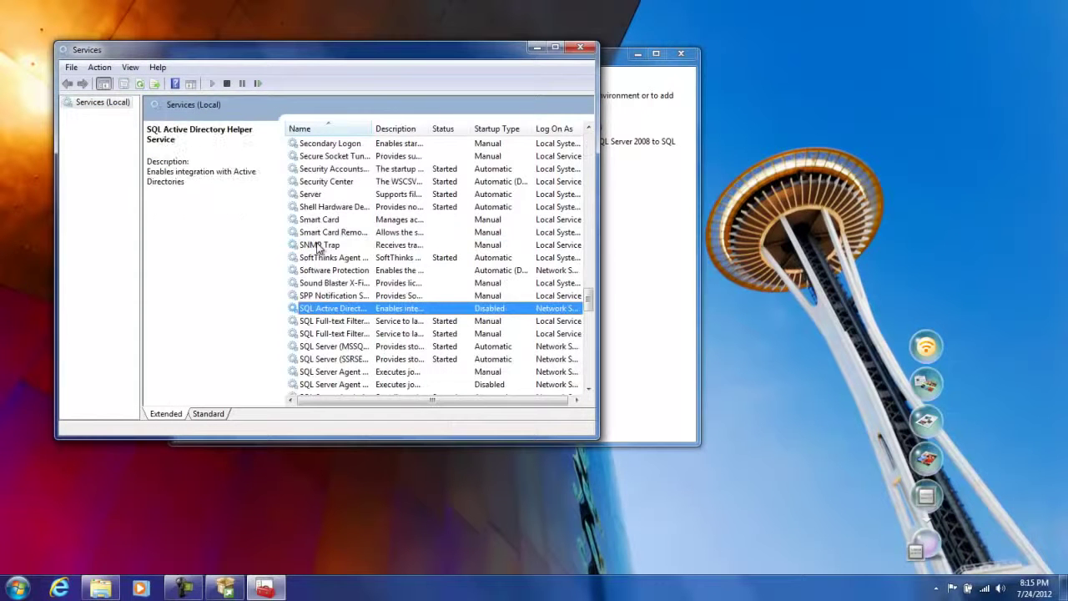
left_click(338, 360)
key("Down")
key("Down")
key("Down")
key("Down")
key("Down")
key("Down")
key("Down")
key("Down")
key("Down")
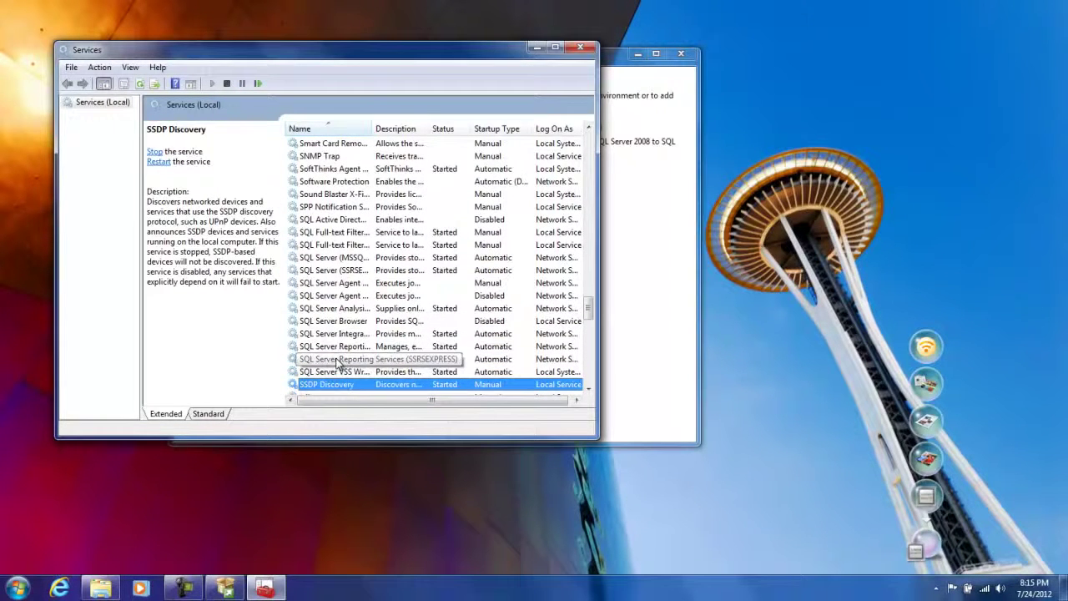
left_click(338, 359)
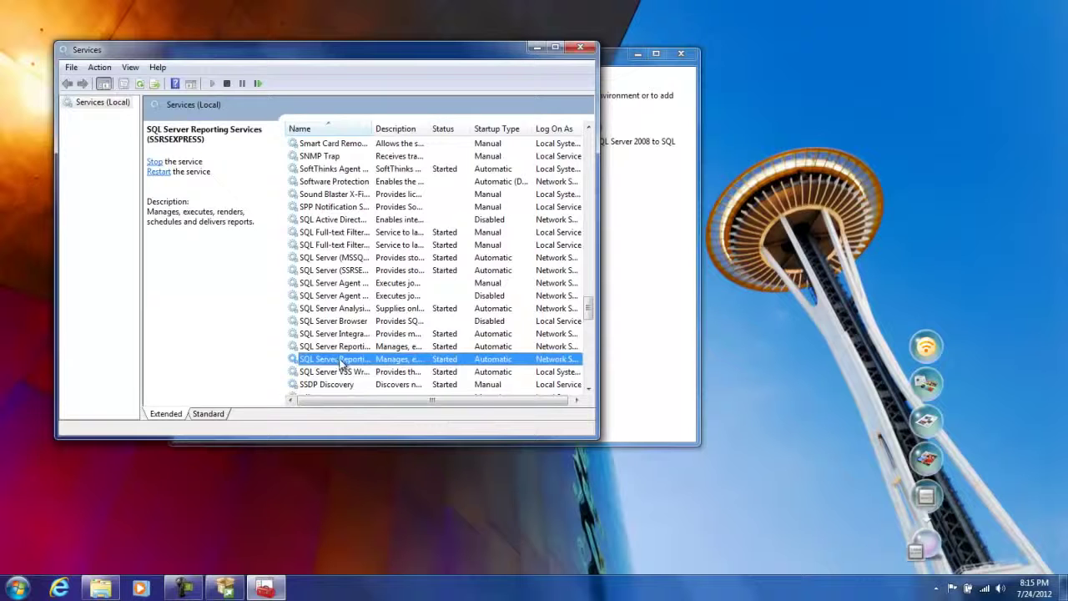
left_click(581, 48)
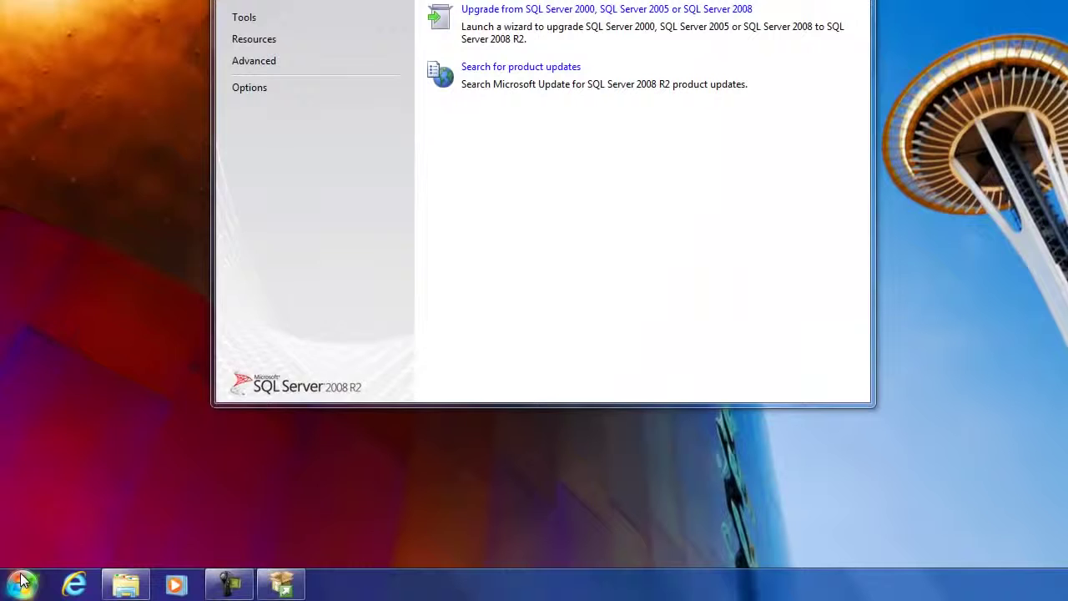
- Launch Reporting Services Configuration Manager from the Microsoft SQL Server 2008 R2 configuration tools
left_click(17, 582)
left_click(34, 517)
key("Down")
key("Down")
key("Down")
key("Down")
key("Down")
key("Down")
key("Down")
key("Down")
key("Down")
key("Down")
key("Down")
key("Down")
key("Down")
key("Down")
key("Down")
key("Down")
key("Down")
key("Down")
key("Down")
key("Down")
key("Down")
key("Down")
key("Down")
key("Down")
key("Down")
key("Down")
key("Down")
key("Down")
key("Down")
key("Down")
key("Down")
key("Down")
key("Down")
key("Down")
key("Down")
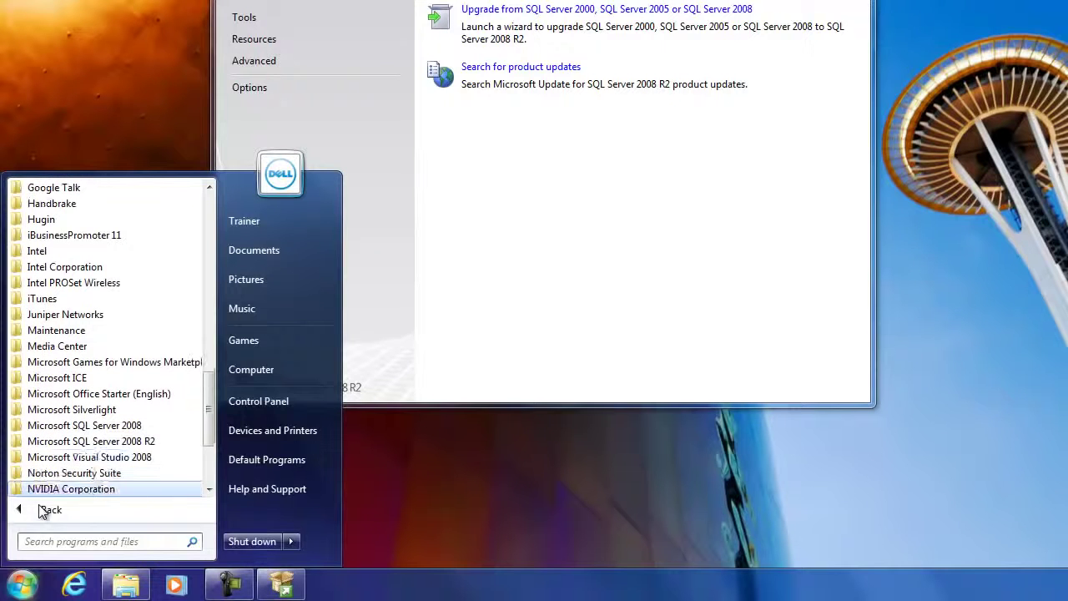
left_click(88, 440)
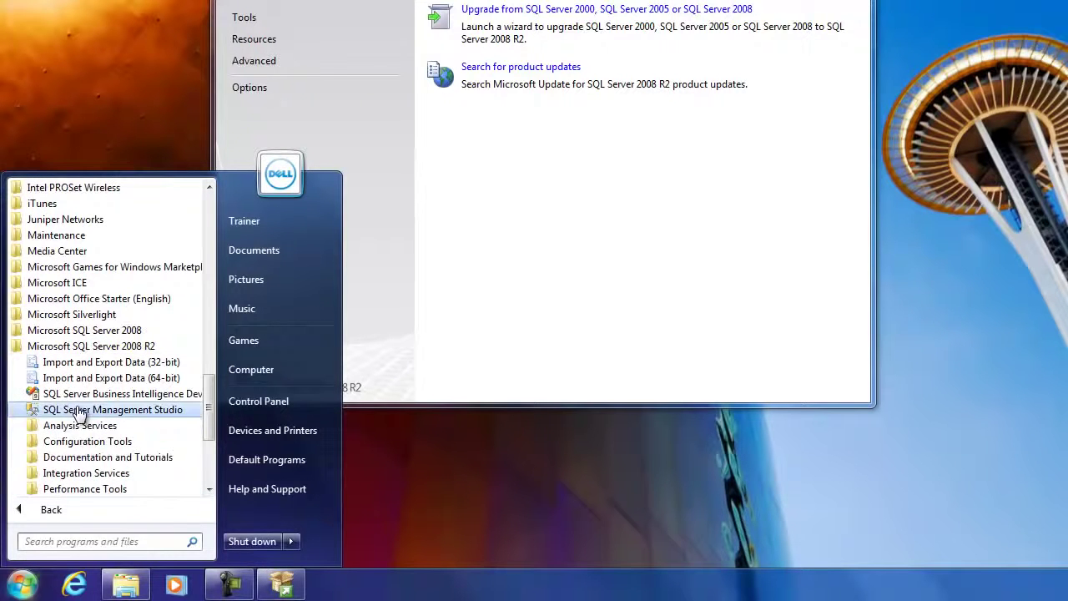
left_click(76, 441)
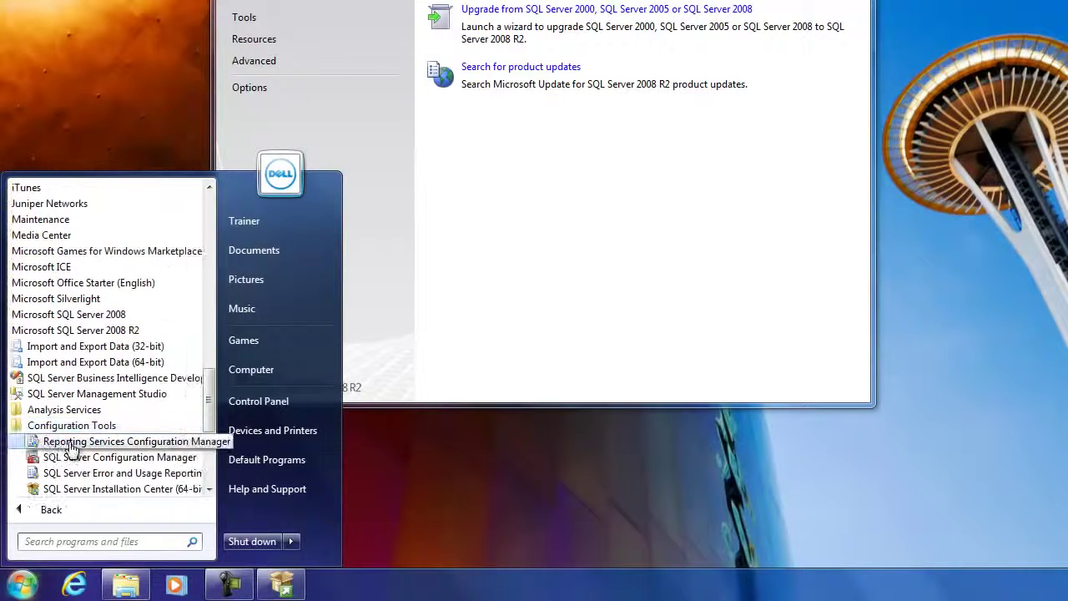
left_click(71, 442)
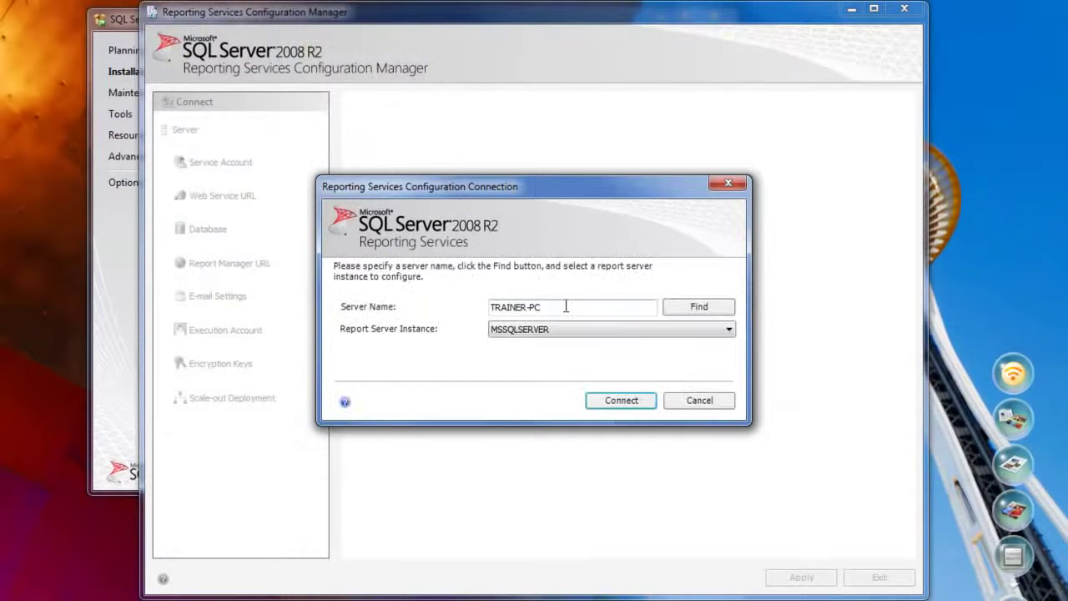
- Connect to the SSRSEXPRESS report server instance on TRAINER-PC
left_click(649, 326)
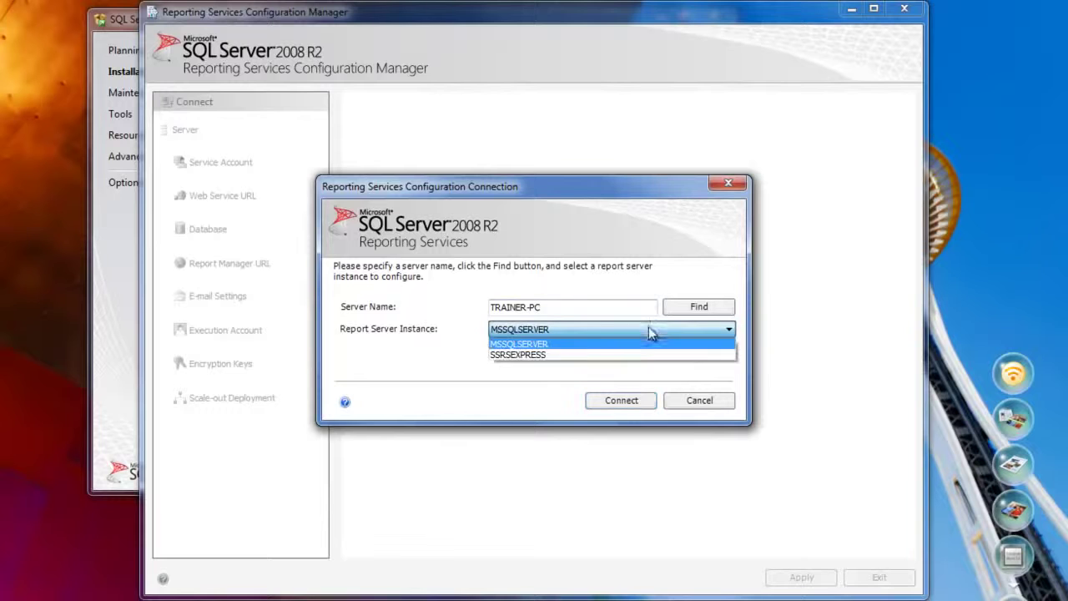
left_click(636, 355)
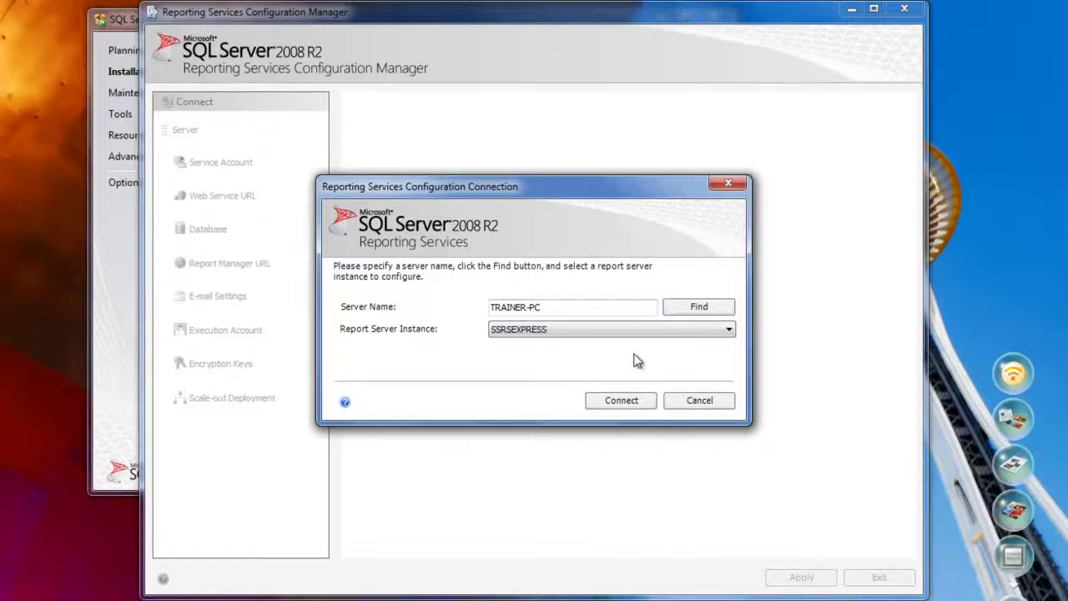
left_click(617, 402)
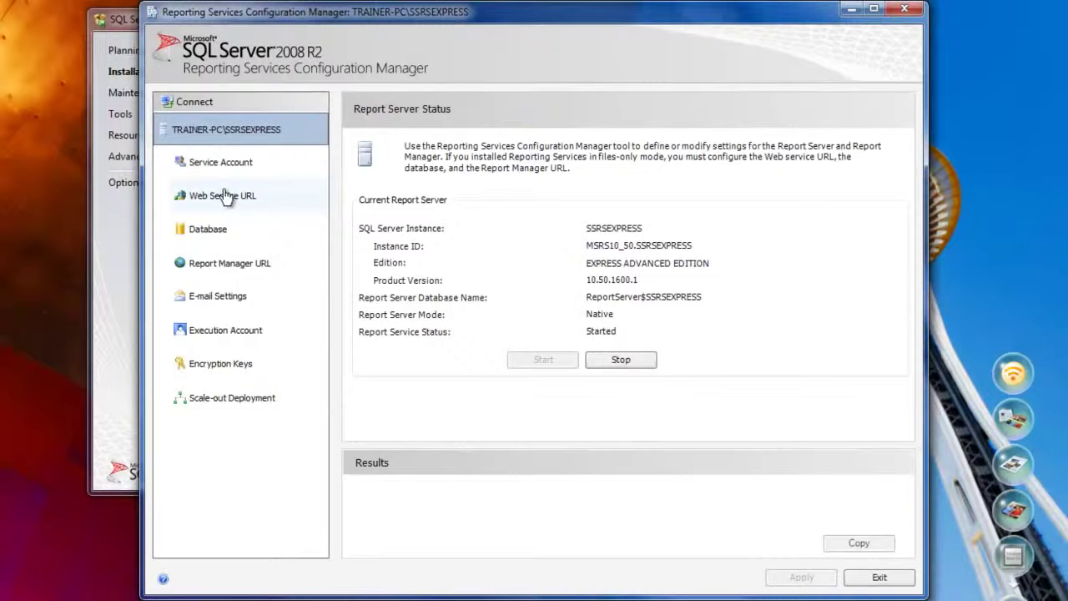
- Review the service account, web service URL, database and e-mail settings, ending on the Report Manager URL settings
left_click(223, 162)
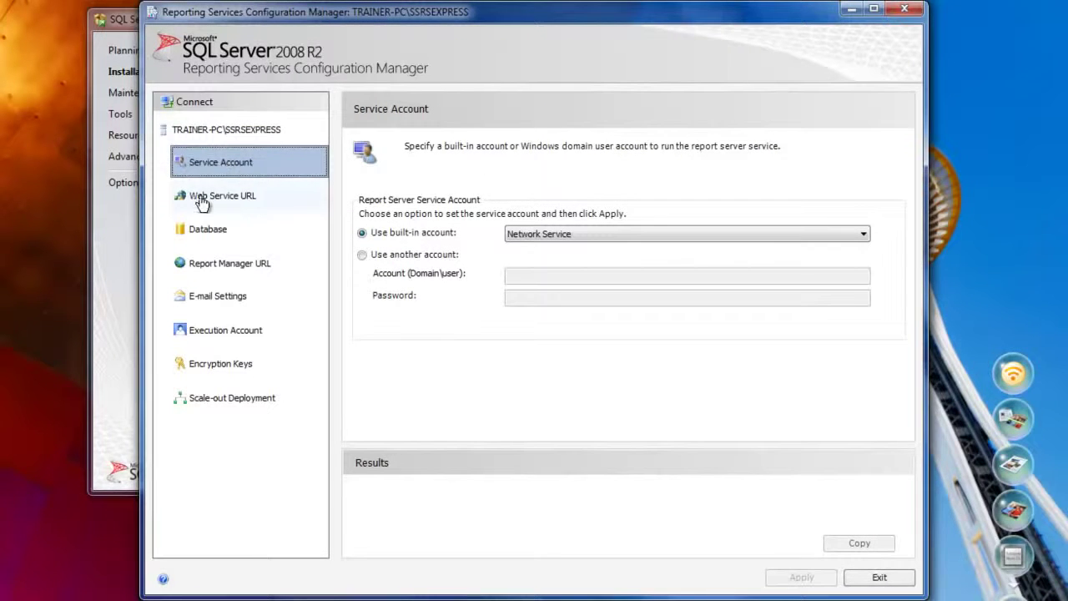
left_click(208, 197)
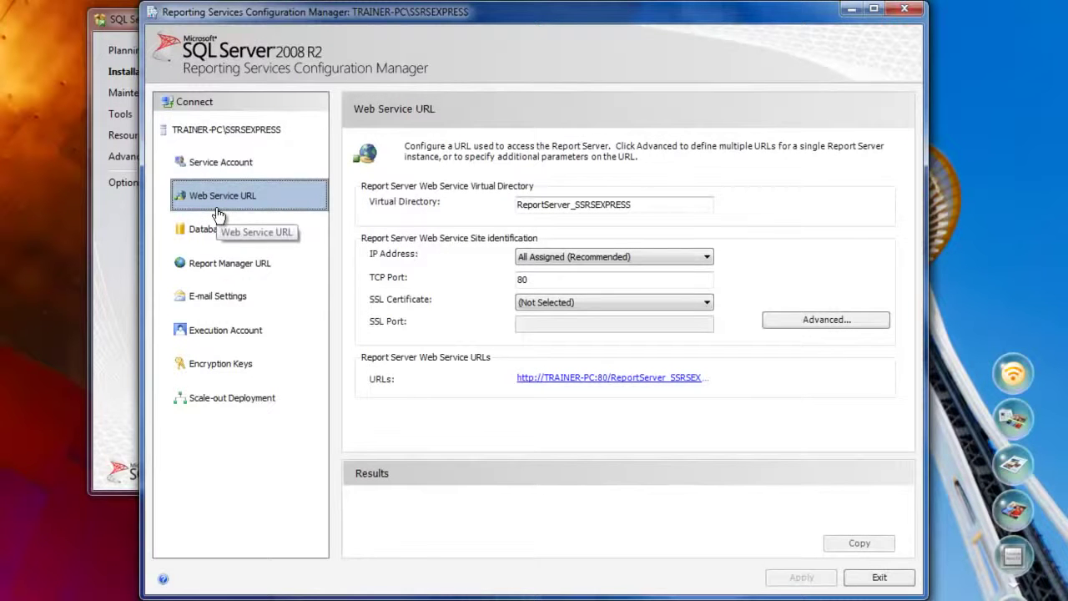
left_click(214, 236)
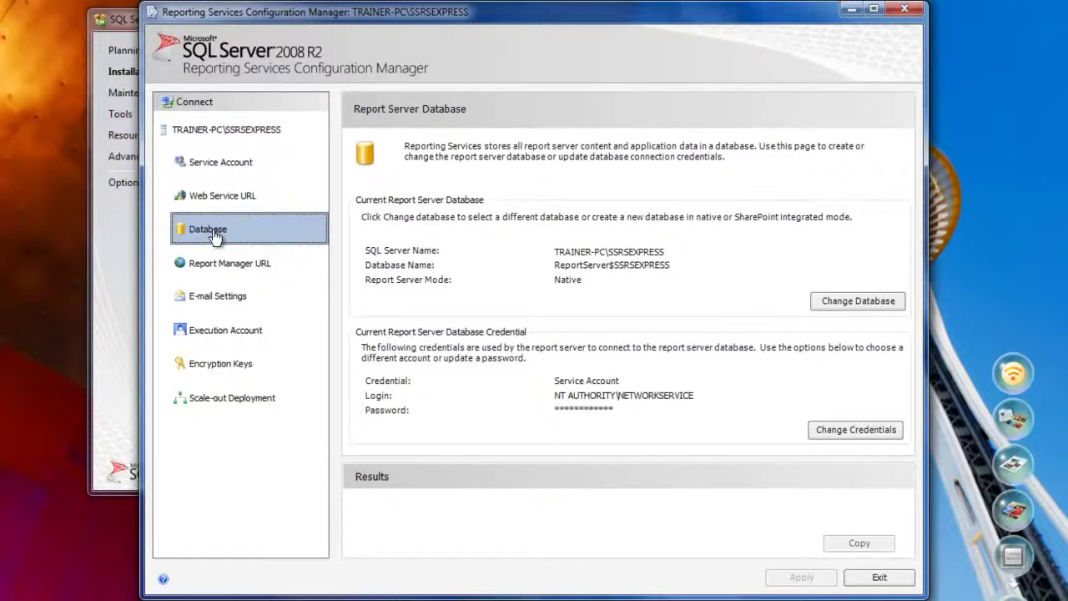
left_click(215, 263)
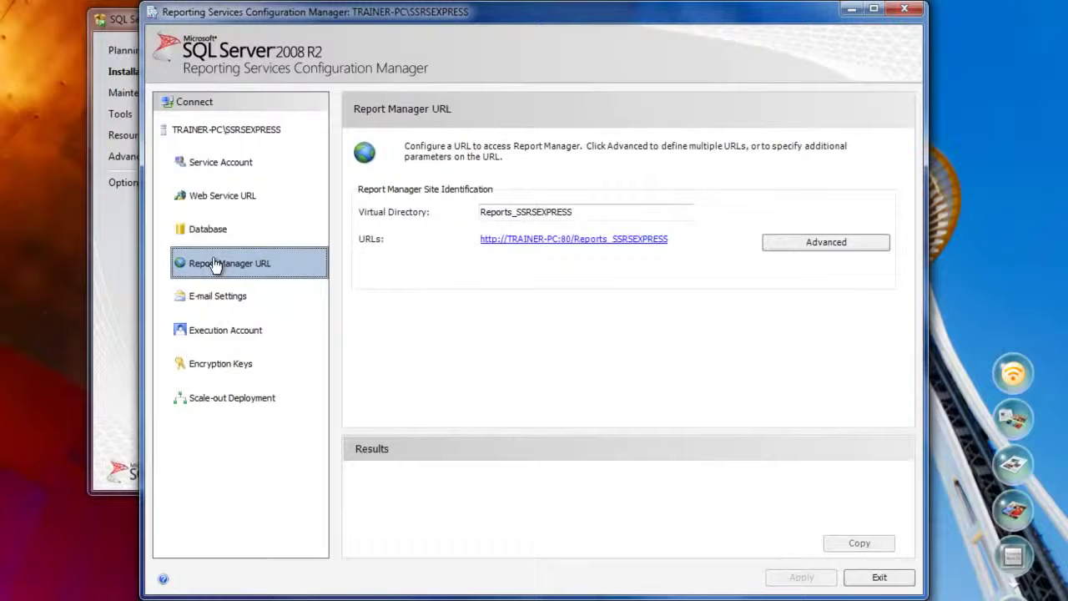
left_click(208, 296)
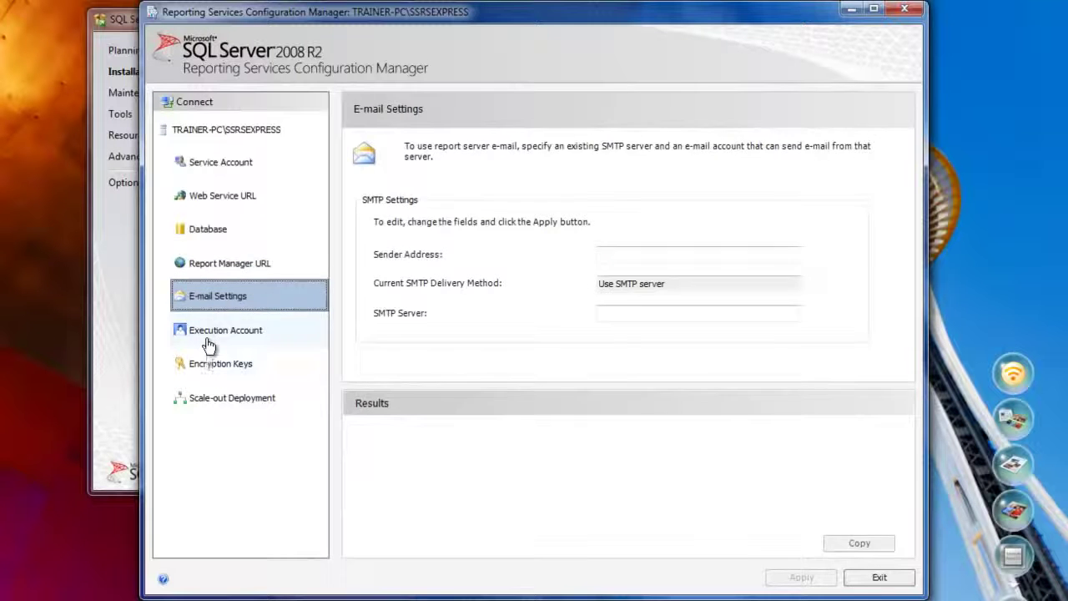
left_click(208, 338)
left_click(210, 298)
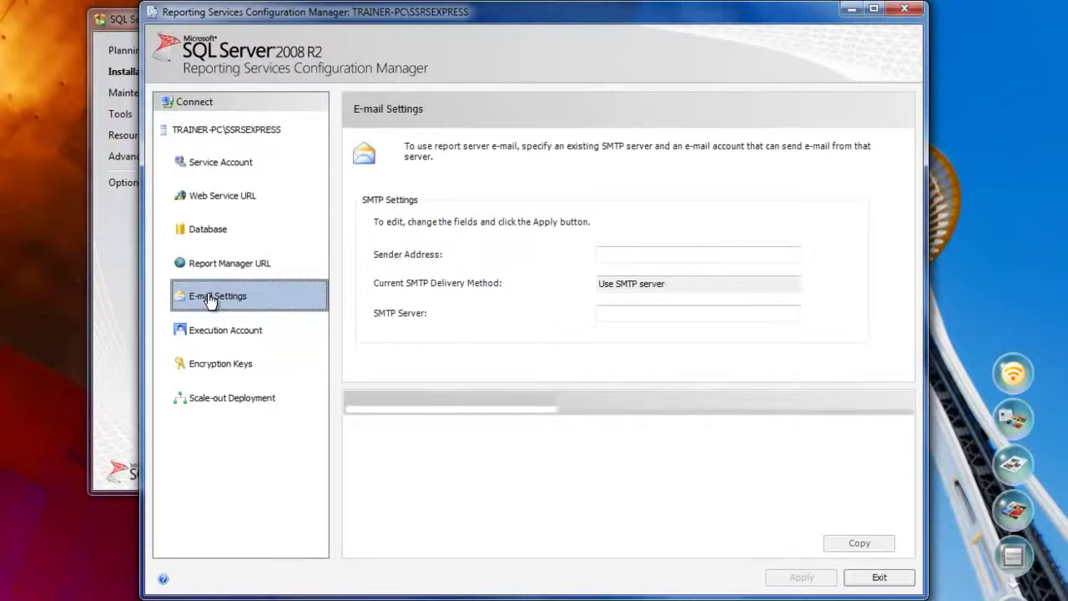
left_click(192, 199)
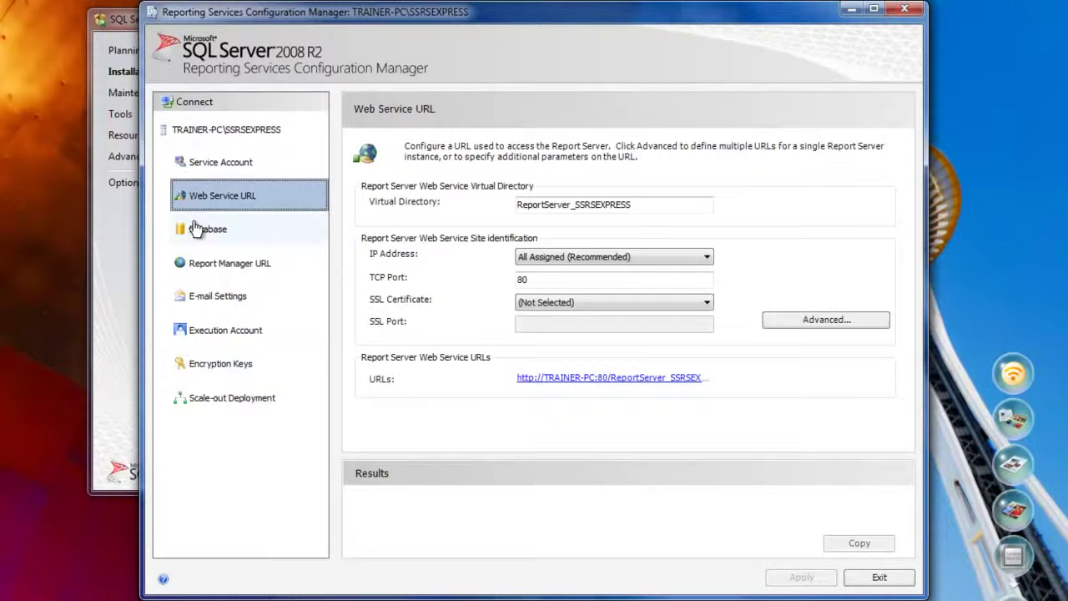
left_click(197, 262)
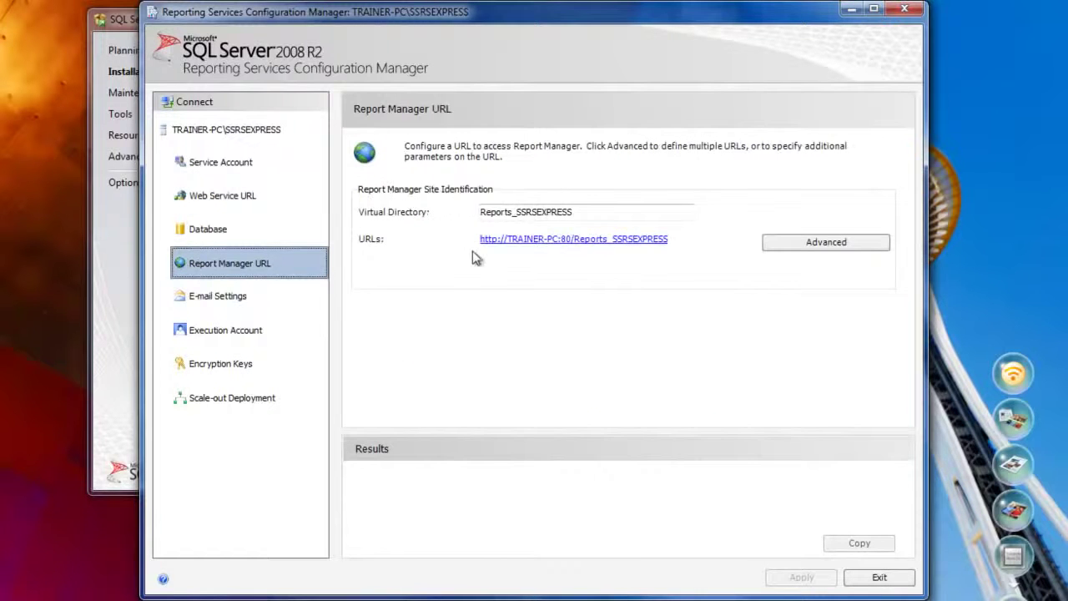
left_click(509, 242)
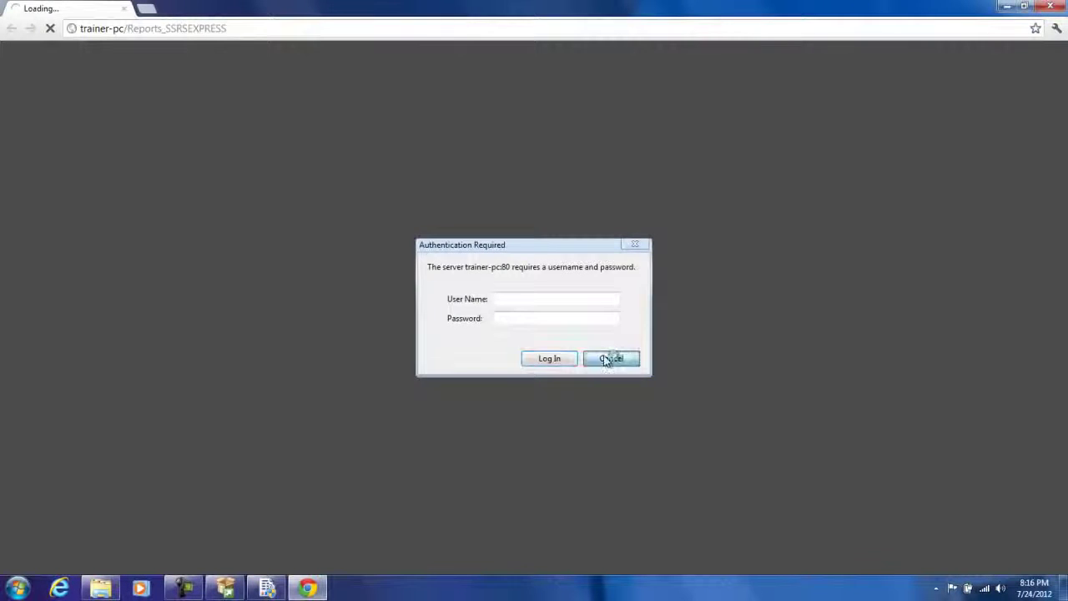
left_click(611, 358)
left_click(1049, 6)
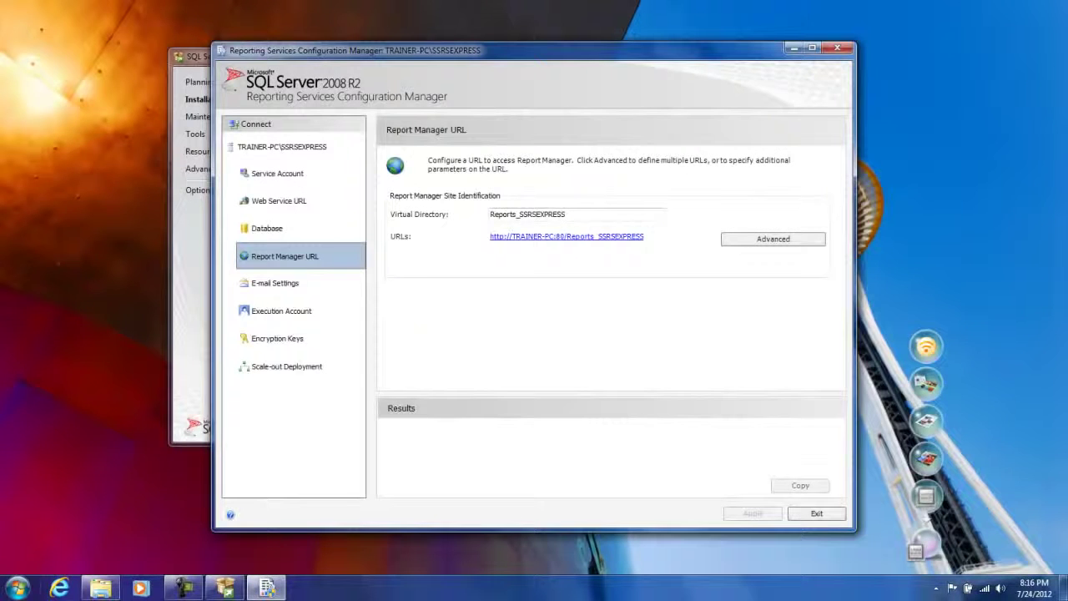
- Open Internet Explorer and move the Configuration Manager window aside so the Report Manager URL and the browser are both visible
left_click(59, 588)
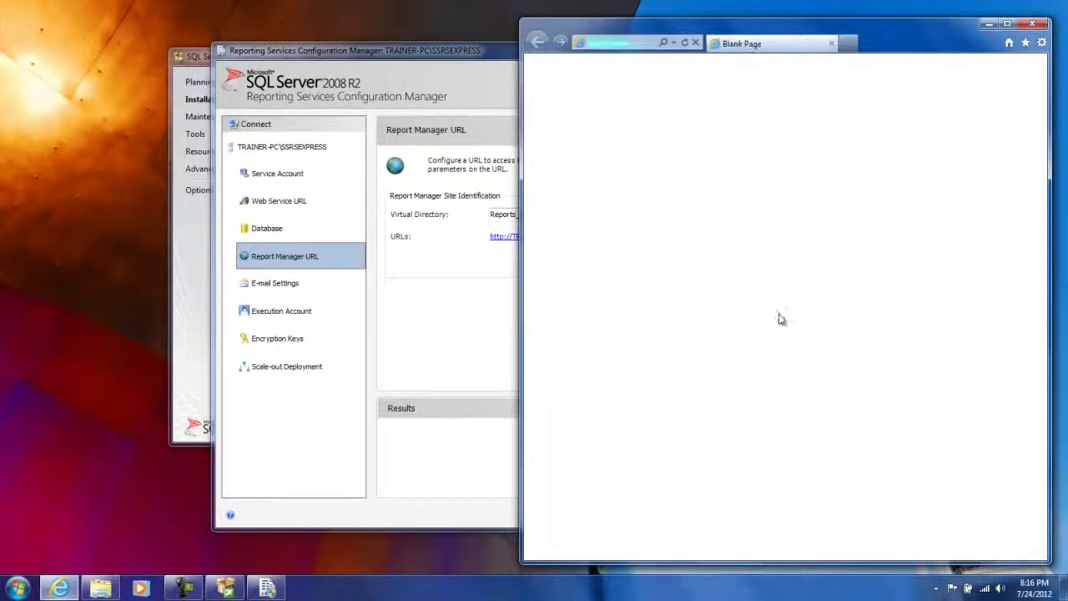
left_click(505, 257)
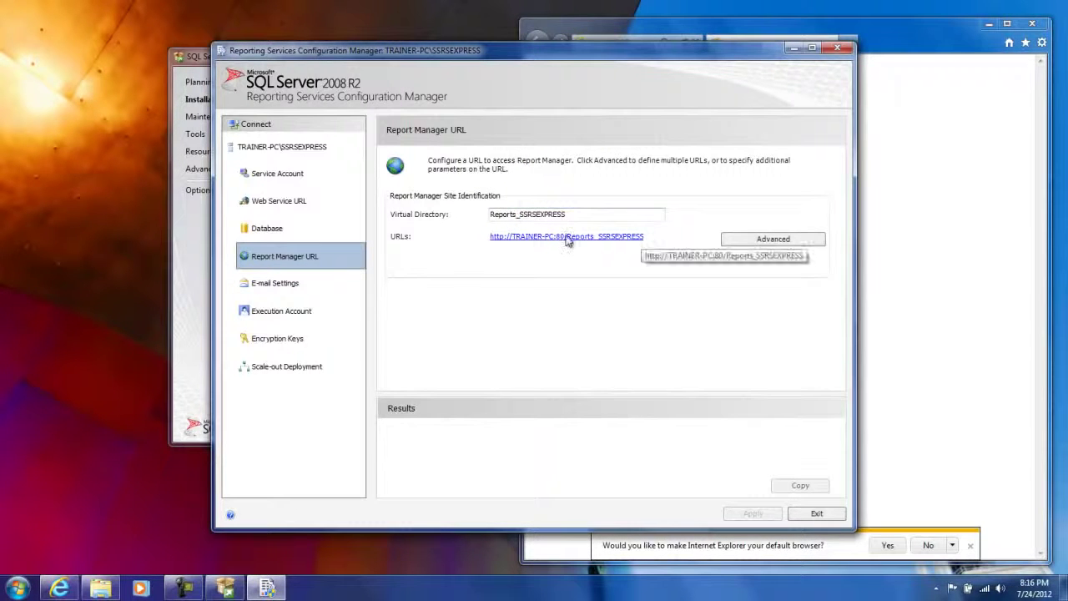
left_click_drag(707, 52, 434, 80)
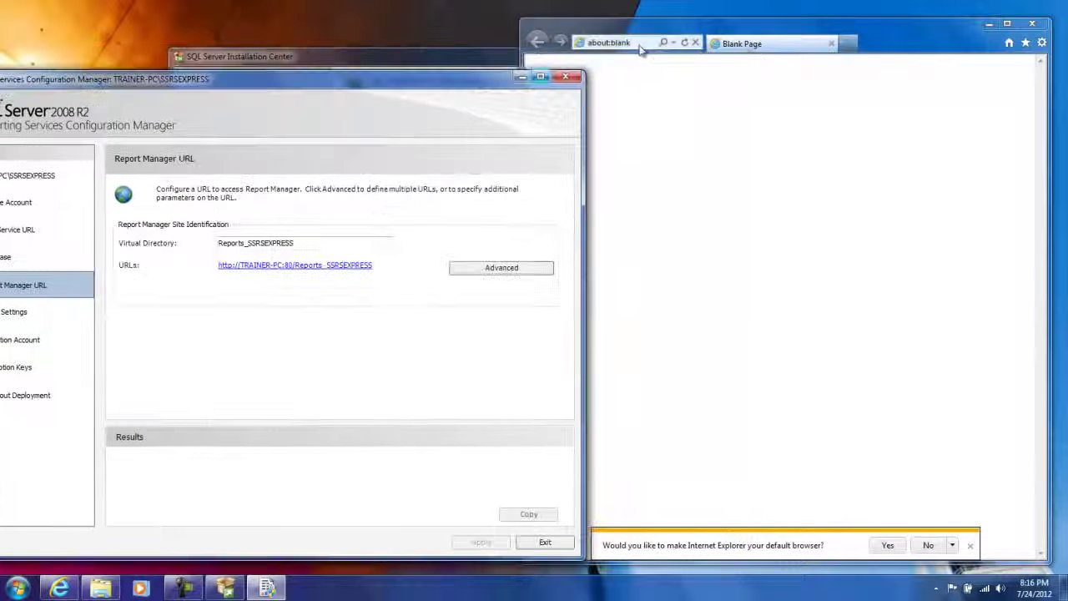
left_click(640, 43)
type("http:")
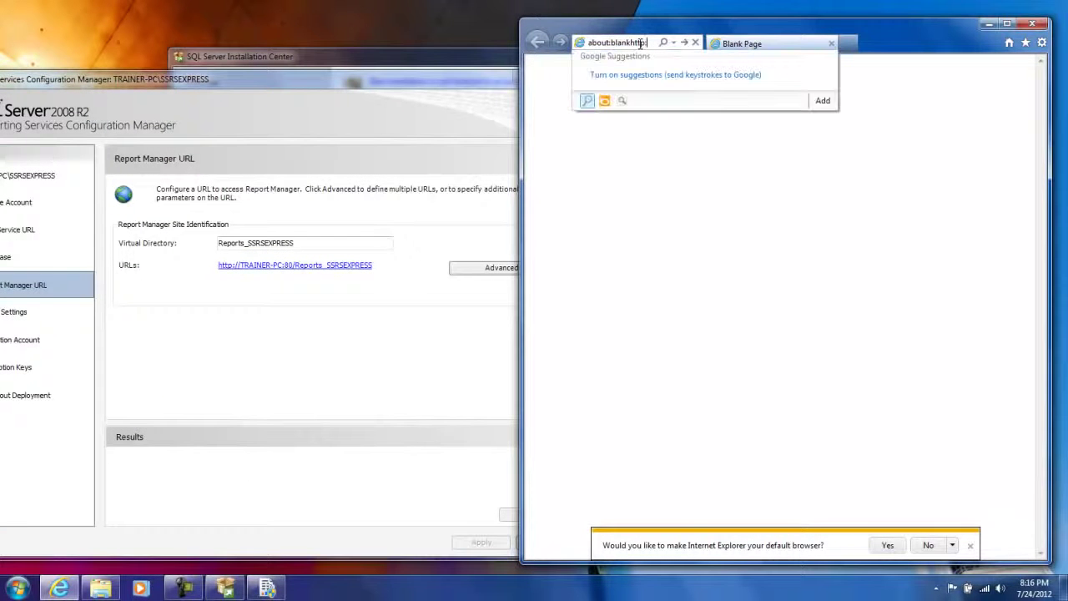
type("/")
key("BackSpace")
key("BackSpace")
key("BackSpace")
key("BackSpace")
key("BackSpace")
key("BackSpace")
key("BackSpace")
key("BackSpace")
key("BackSpace")
key("BackSpace")
key("BackSpace")
key("BackSpace")
key("BackSpace")
key("BackSpace")
key("BackSpace")
key("BackSpace")
key("BackSpace")
type("http://trainer-pc:80/reports")
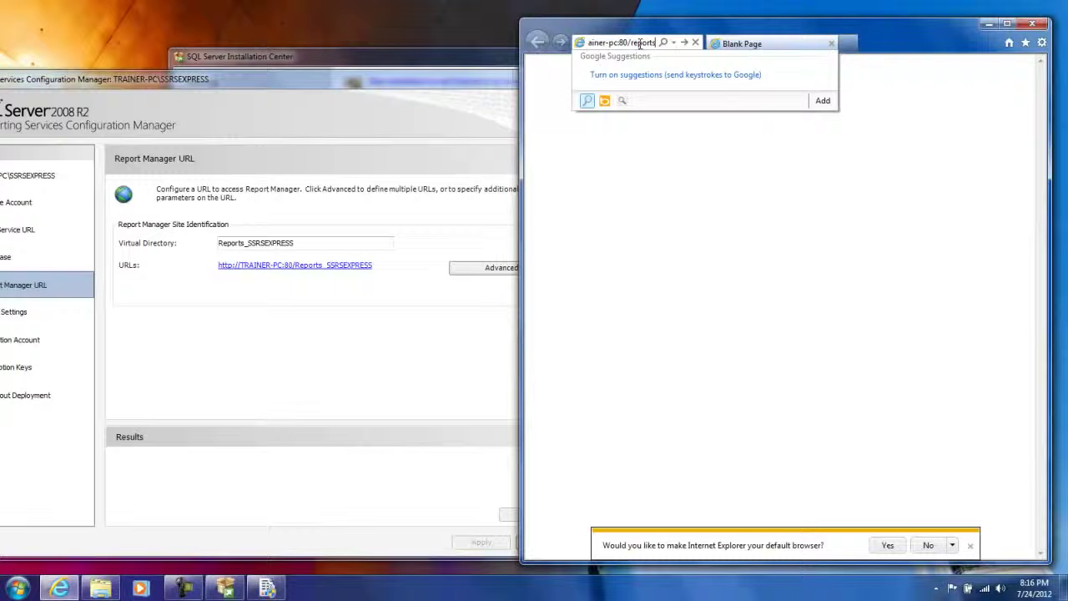
type("_ssrsexpres")
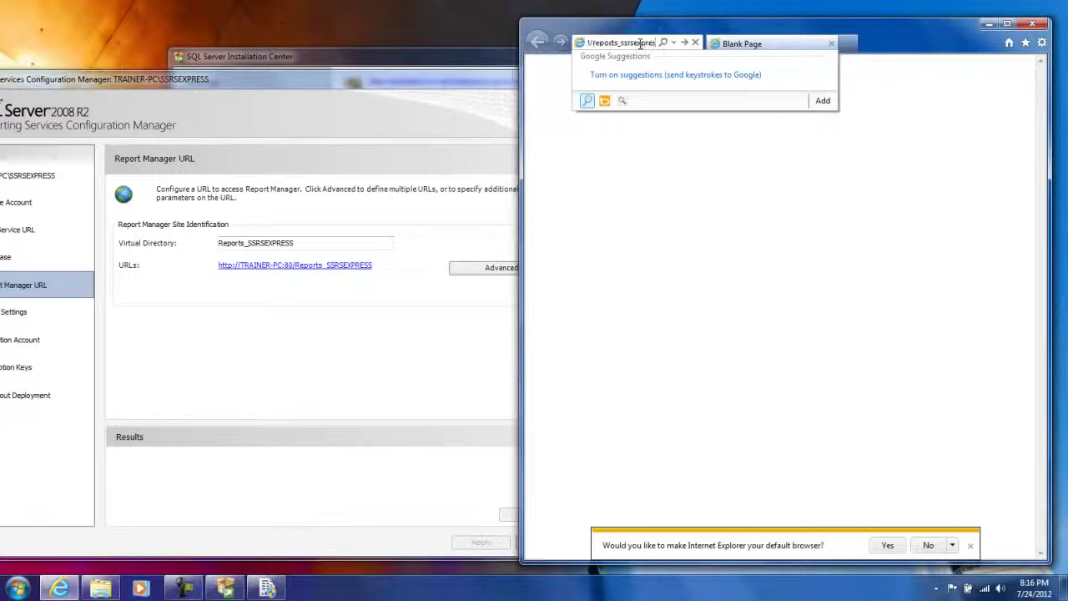
type("s")
key("Return")
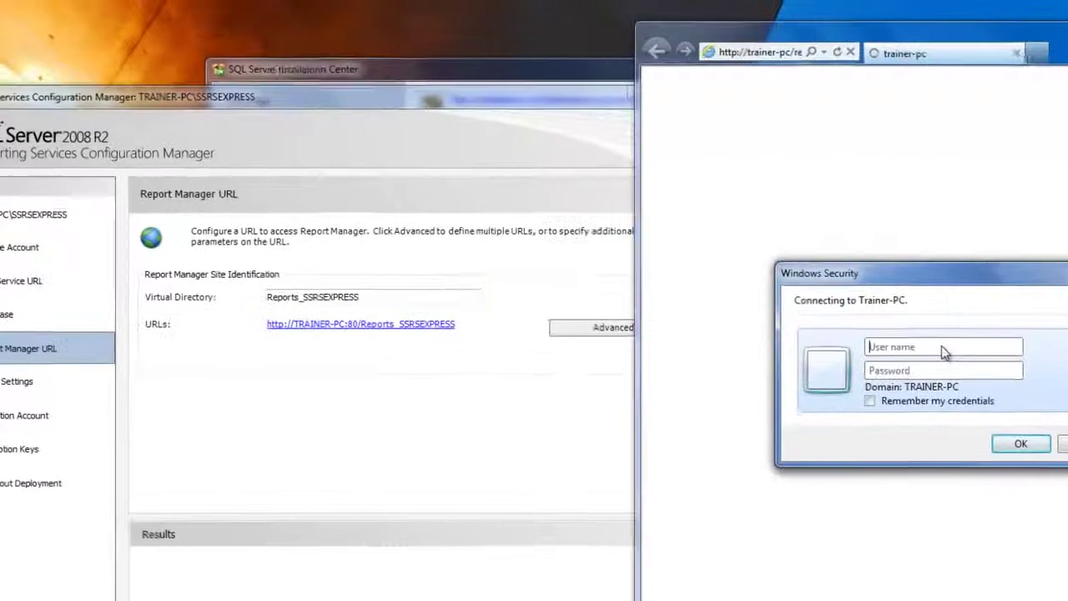